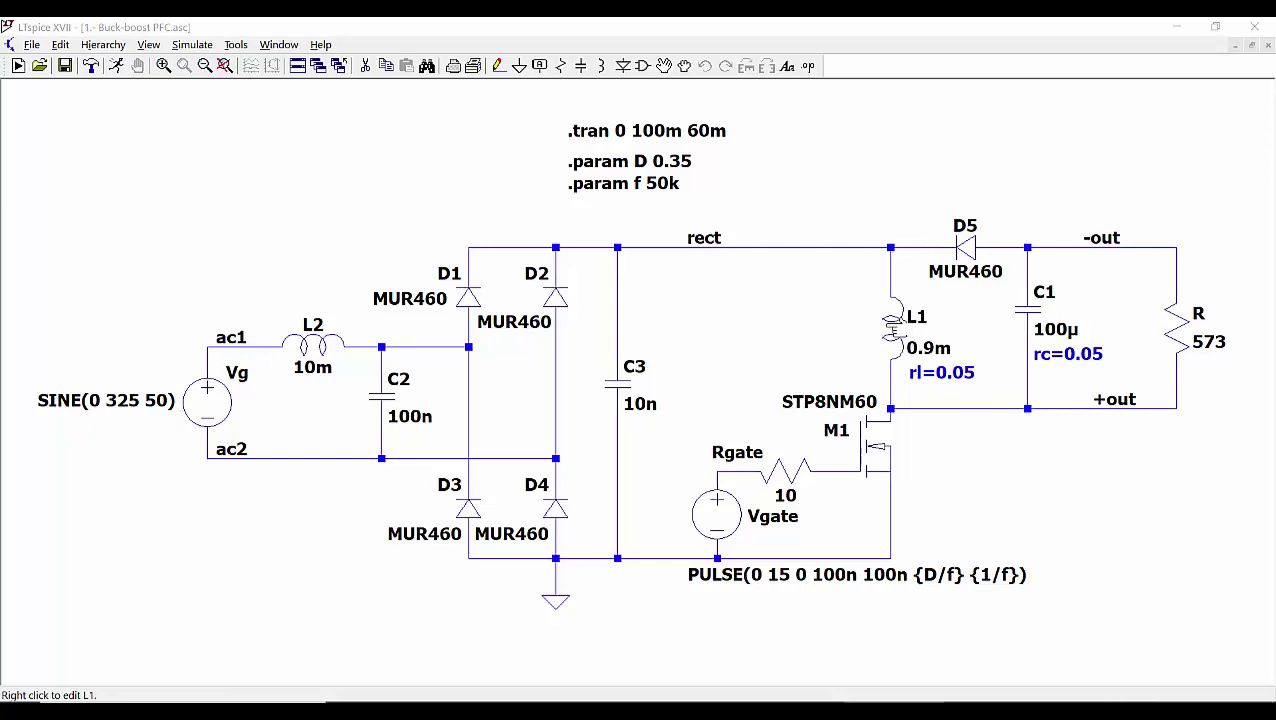
Inspect the series resistance in the properties of inductor L1.
right_click(889, 325)
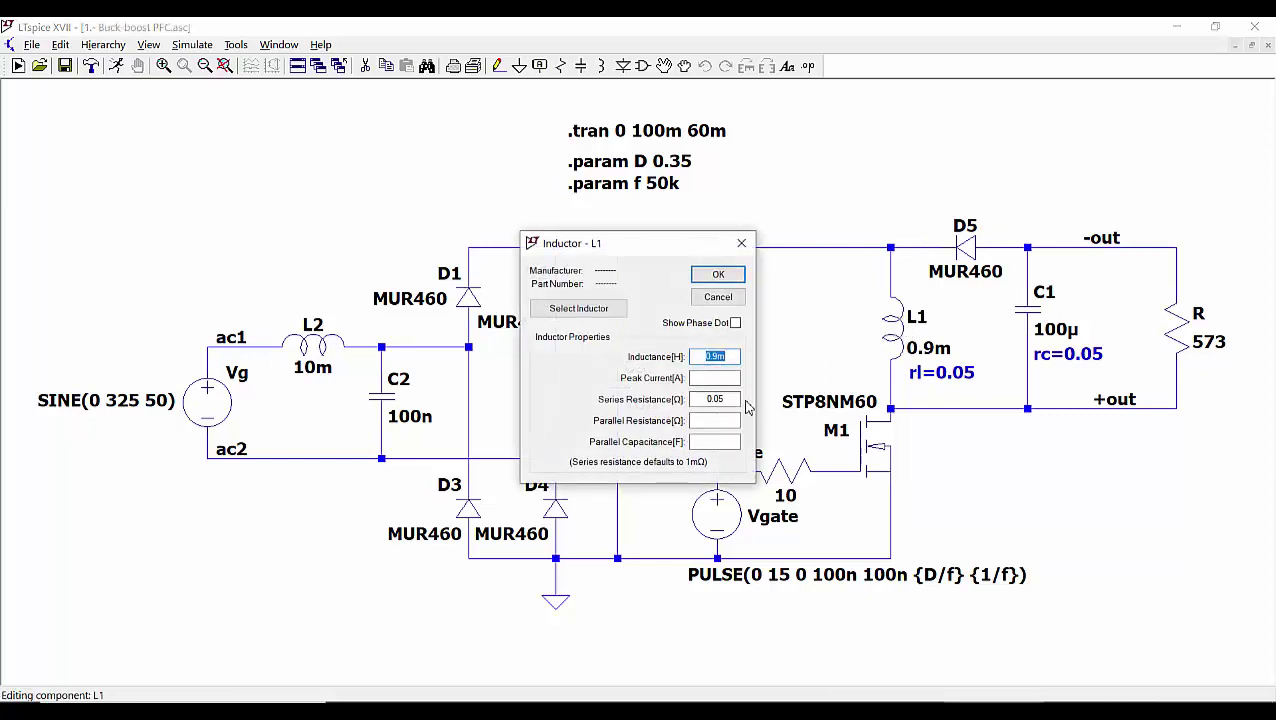
drag(726, 399, 705, 400)
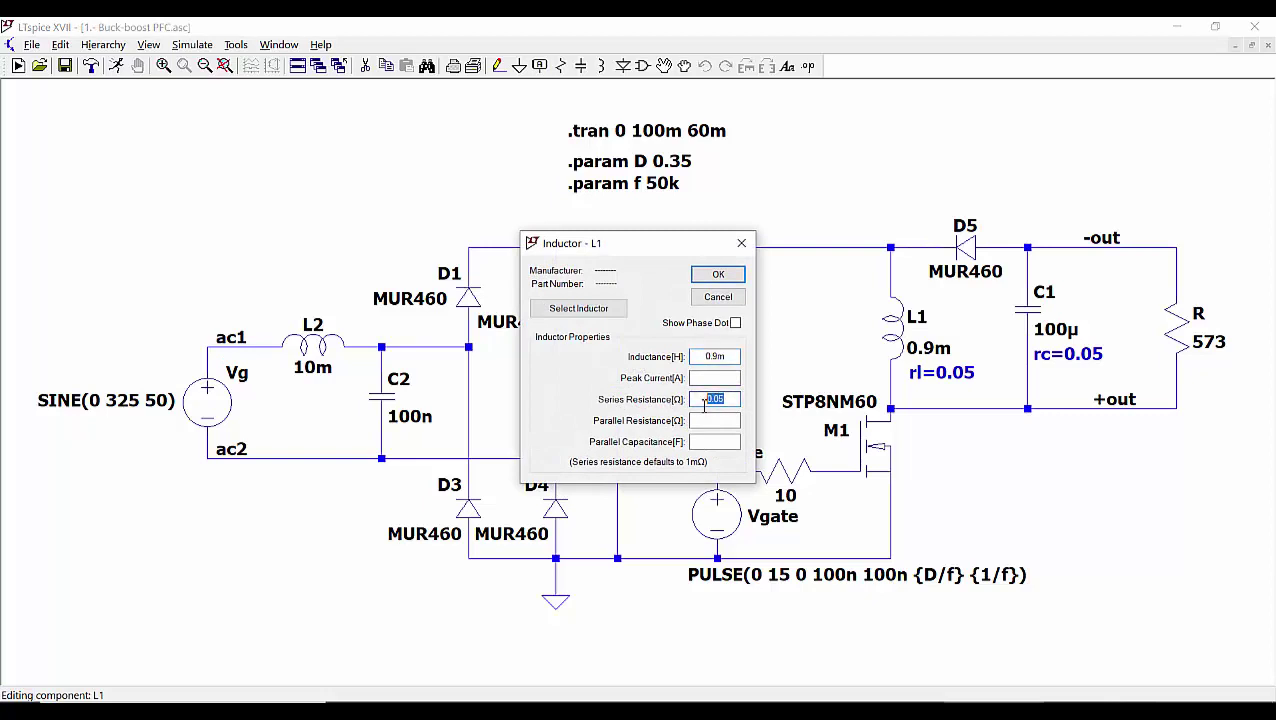
click(741, 245)
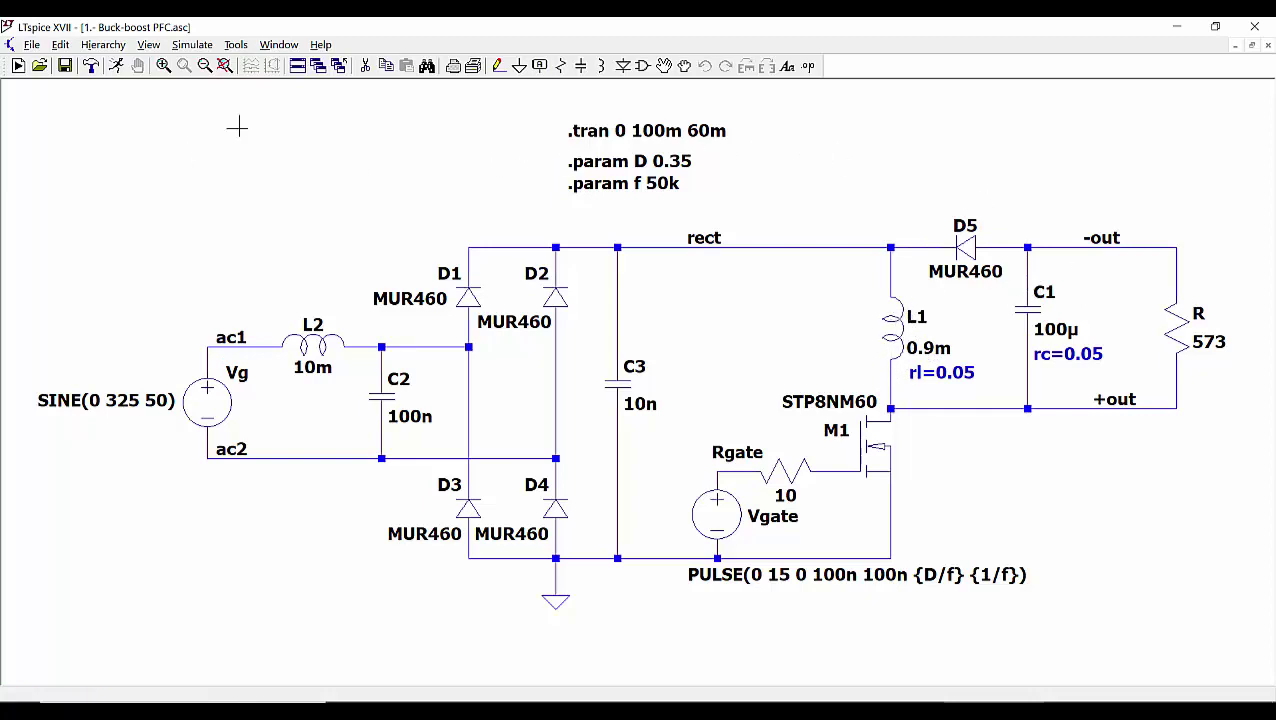
Run the transient simulation and plot the differential output voltage V(+out,-out).
click(117, 67)
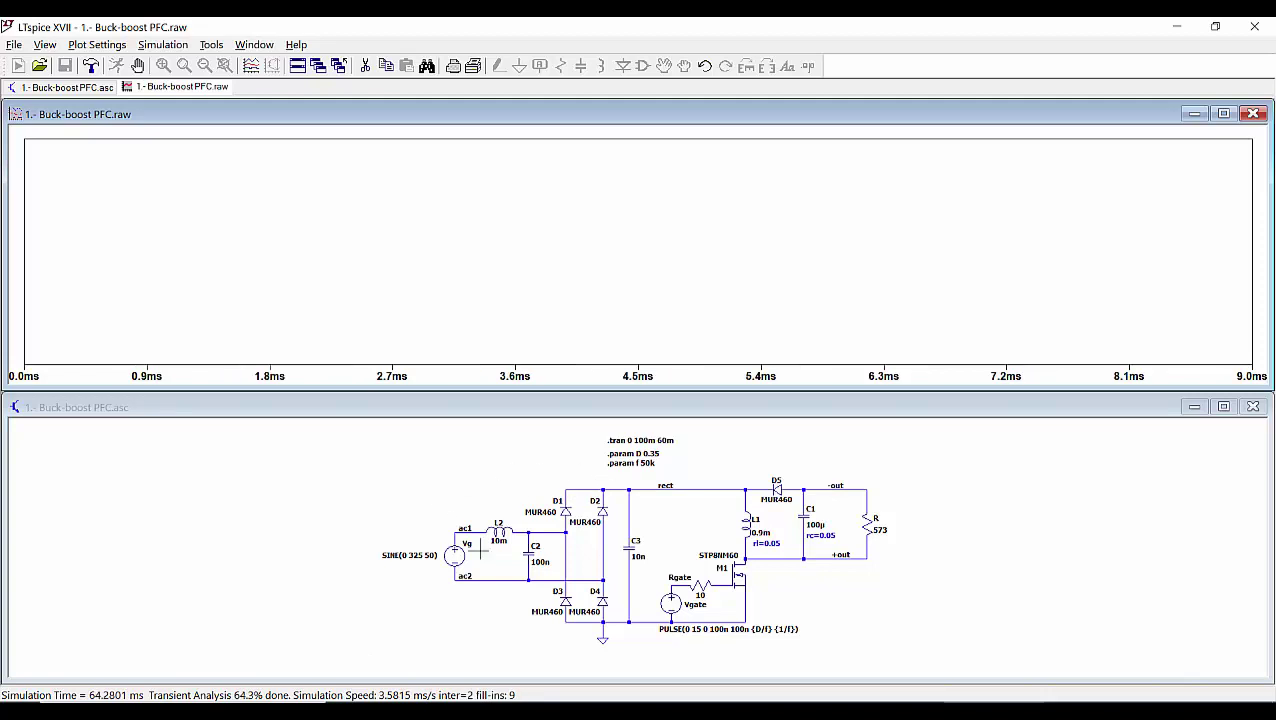
scroll(675, 542, up, 2)
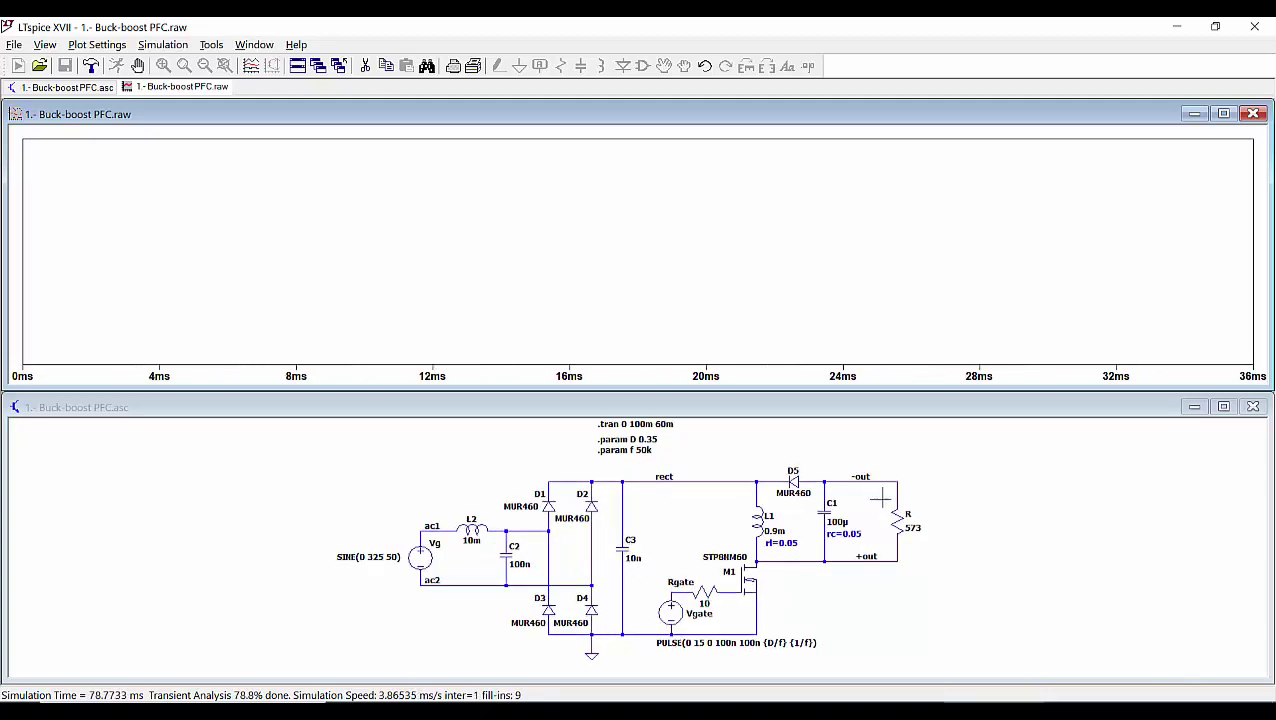
click(834, 588)
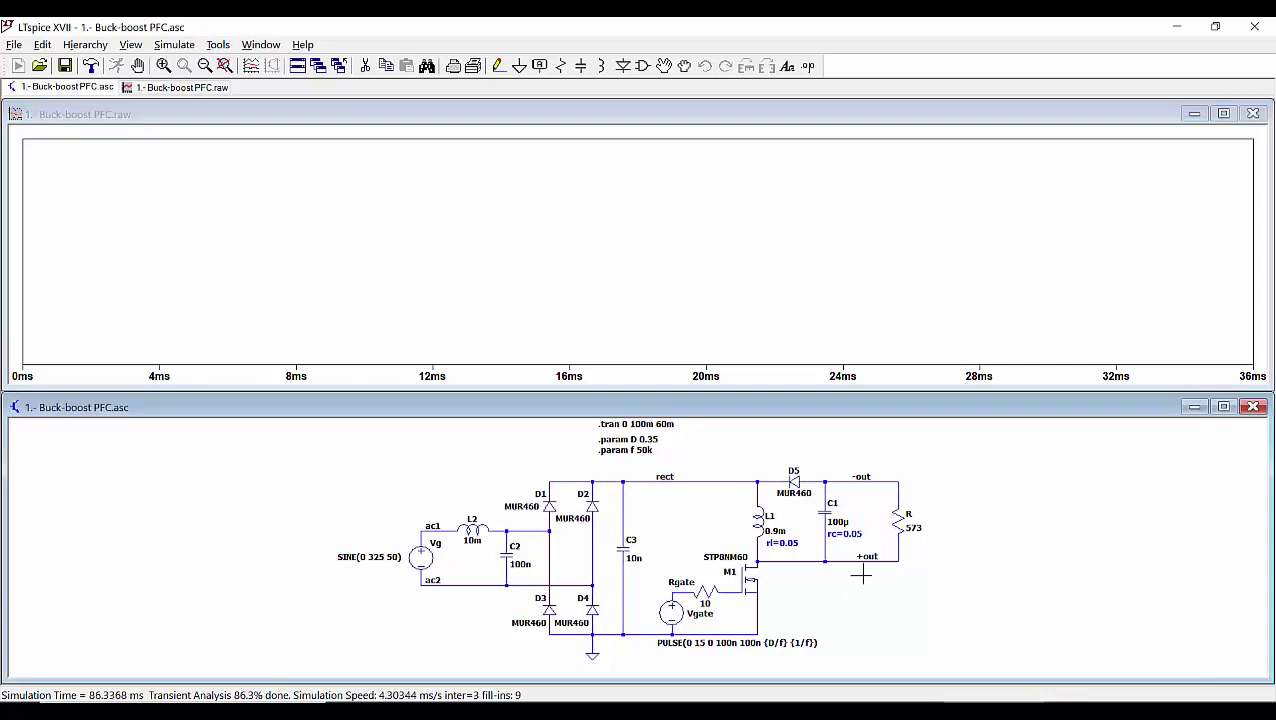
drag(870, 561, 890, 475)
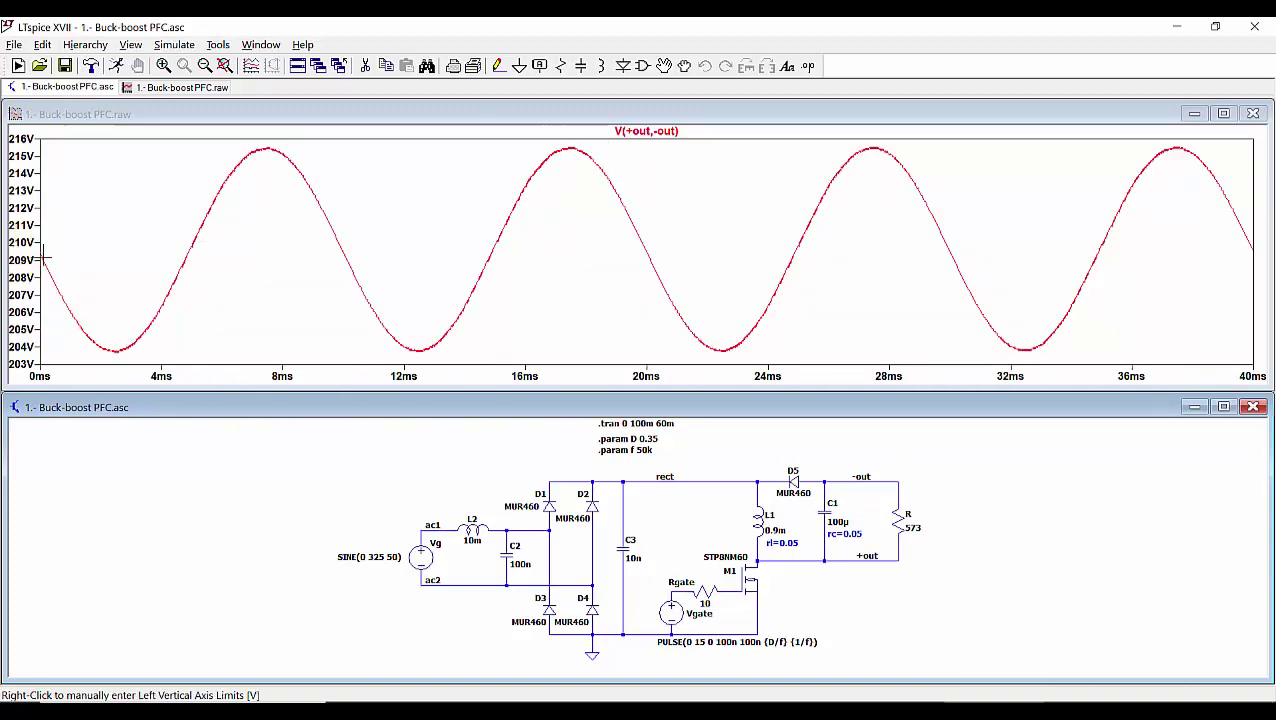
Measure the average and RMS values of the V(+out,-out) trace over the plotted interval.
ctrl+click(637, 137)
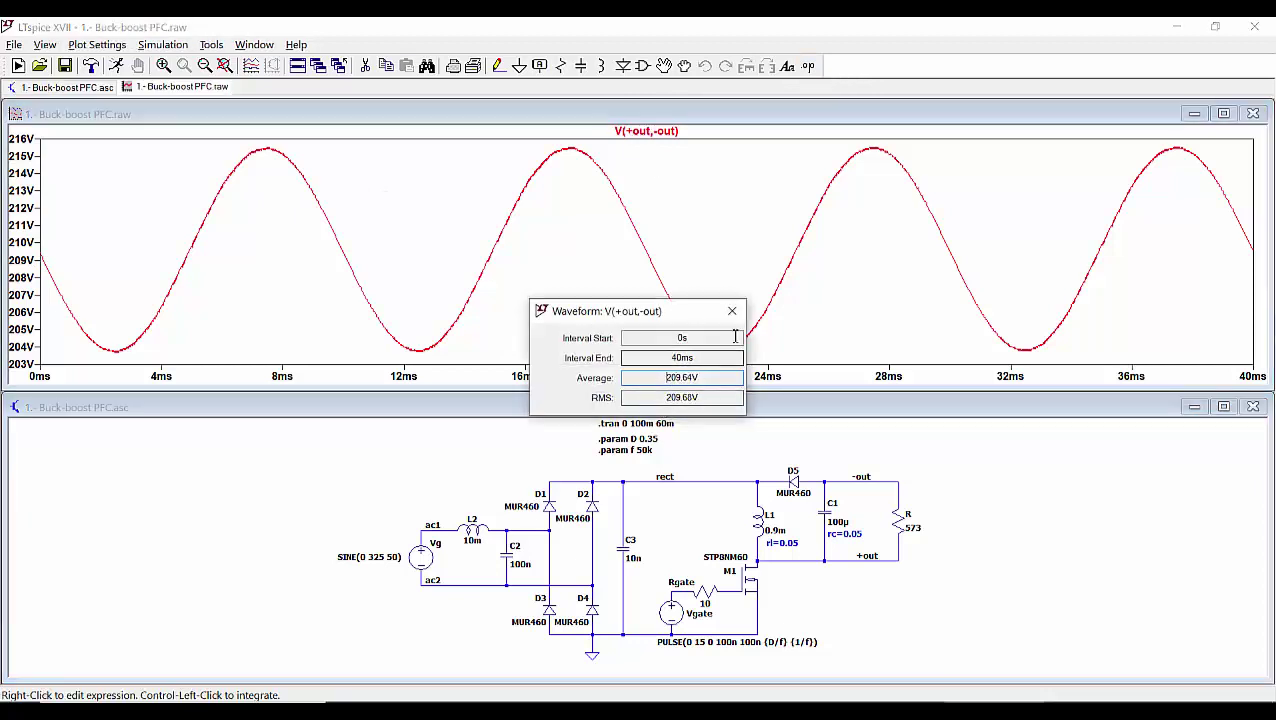
click(733, 313)
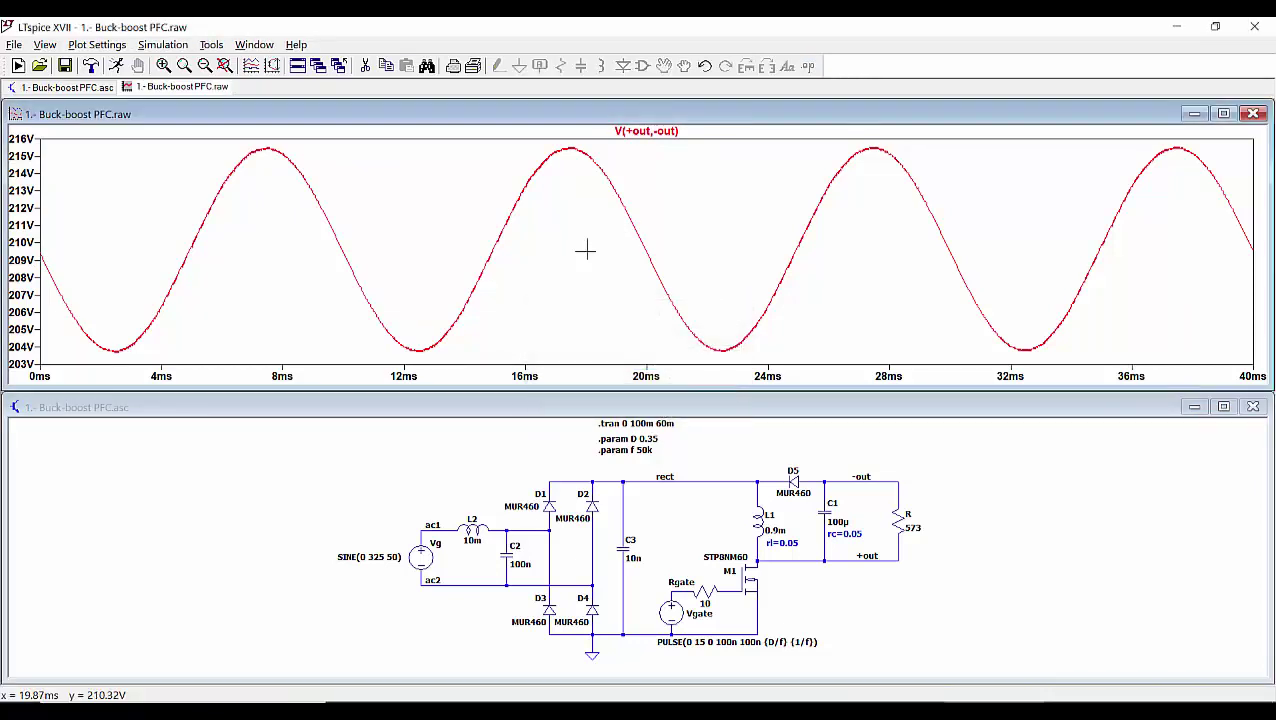
Set the vertical axis of the V(+out,-out) plot to run from 0 to 250 V with 50 V ticks.
right_click(410, 229)
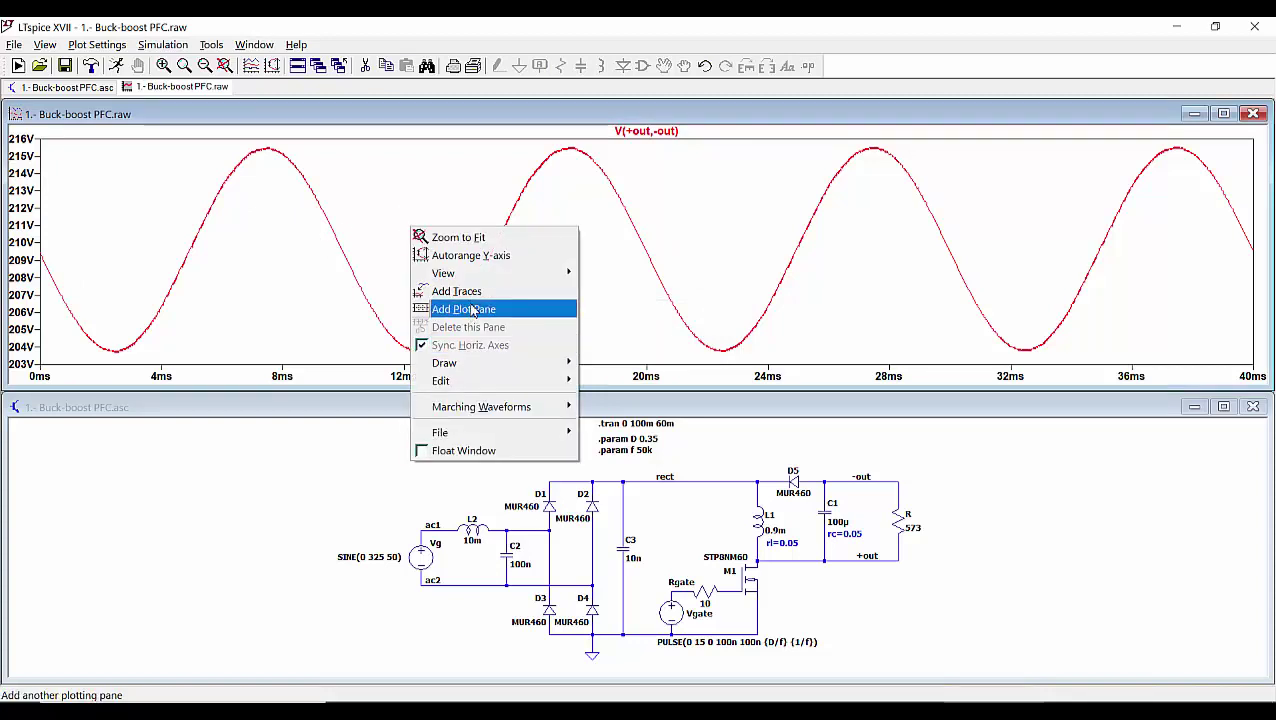
click(148, 241)
right_click(14, 224)
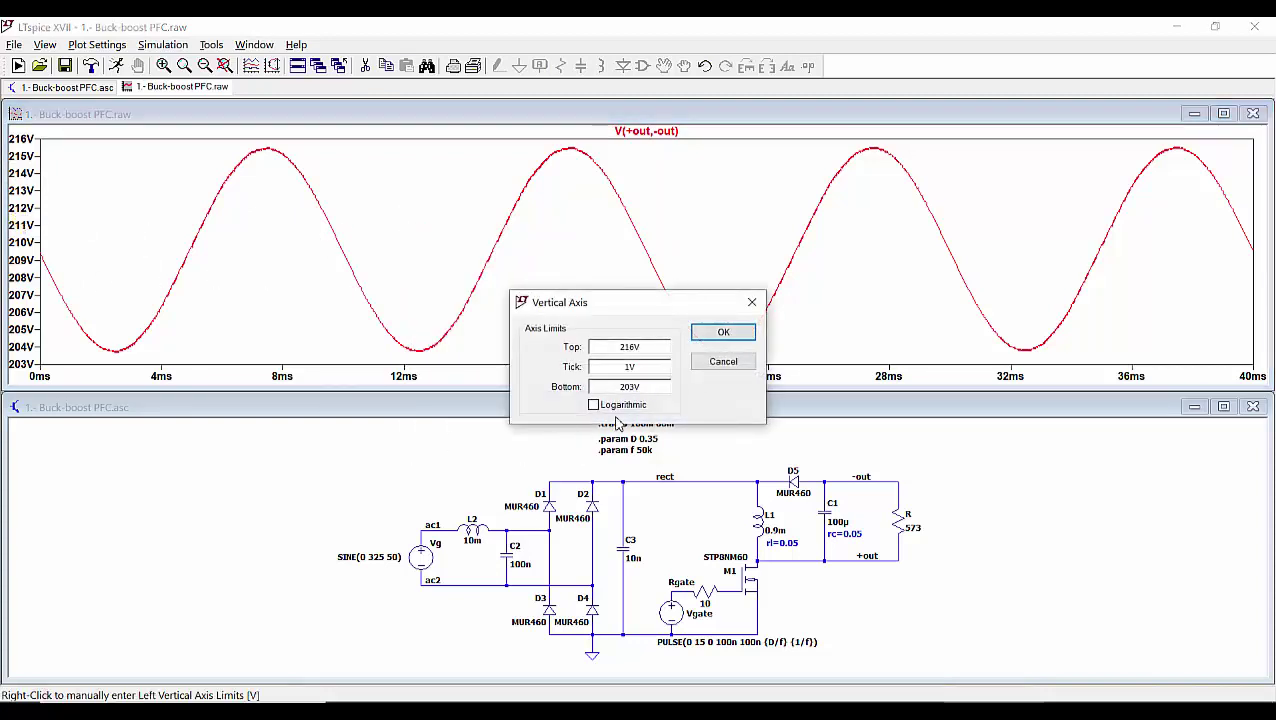
drag(650, 347, 597, 348)
text(3)
double_click(655, 386)
text(0)
key(Return)
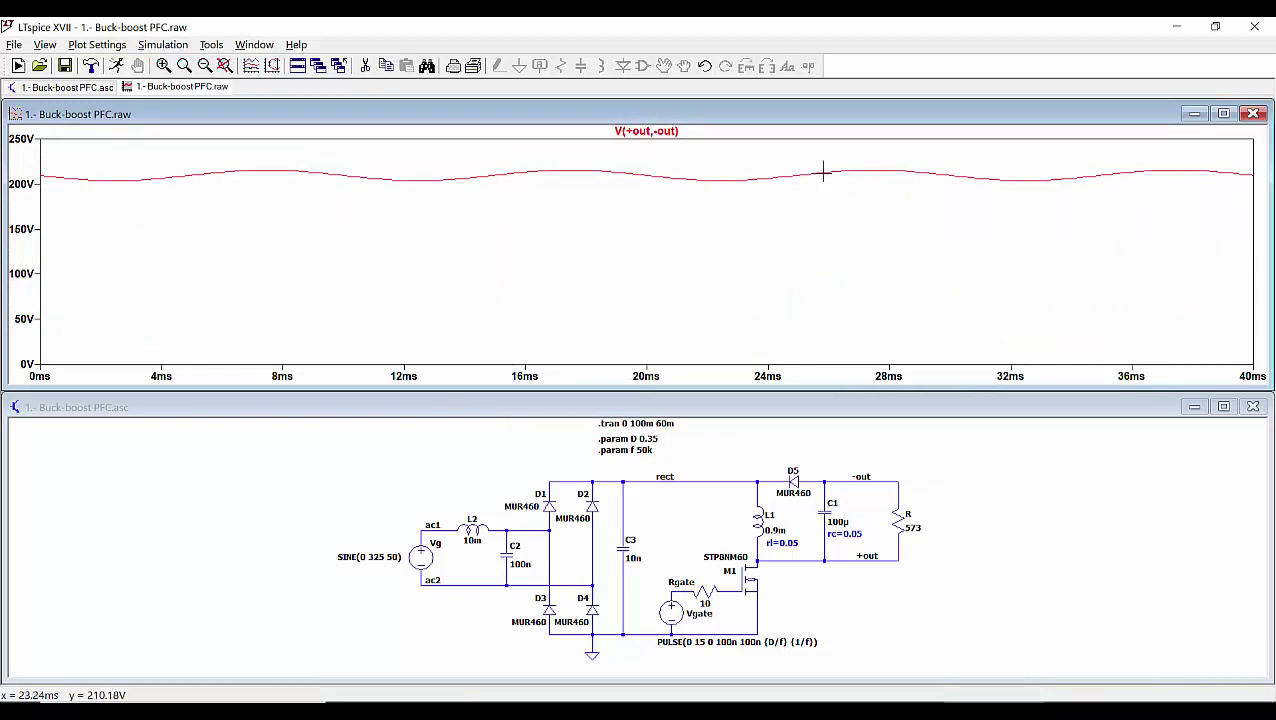
Add a second plot pane with the input voltage V(ac1,ac2) and the L2 current, and maximize the waveform window.
right_click(661, 268)
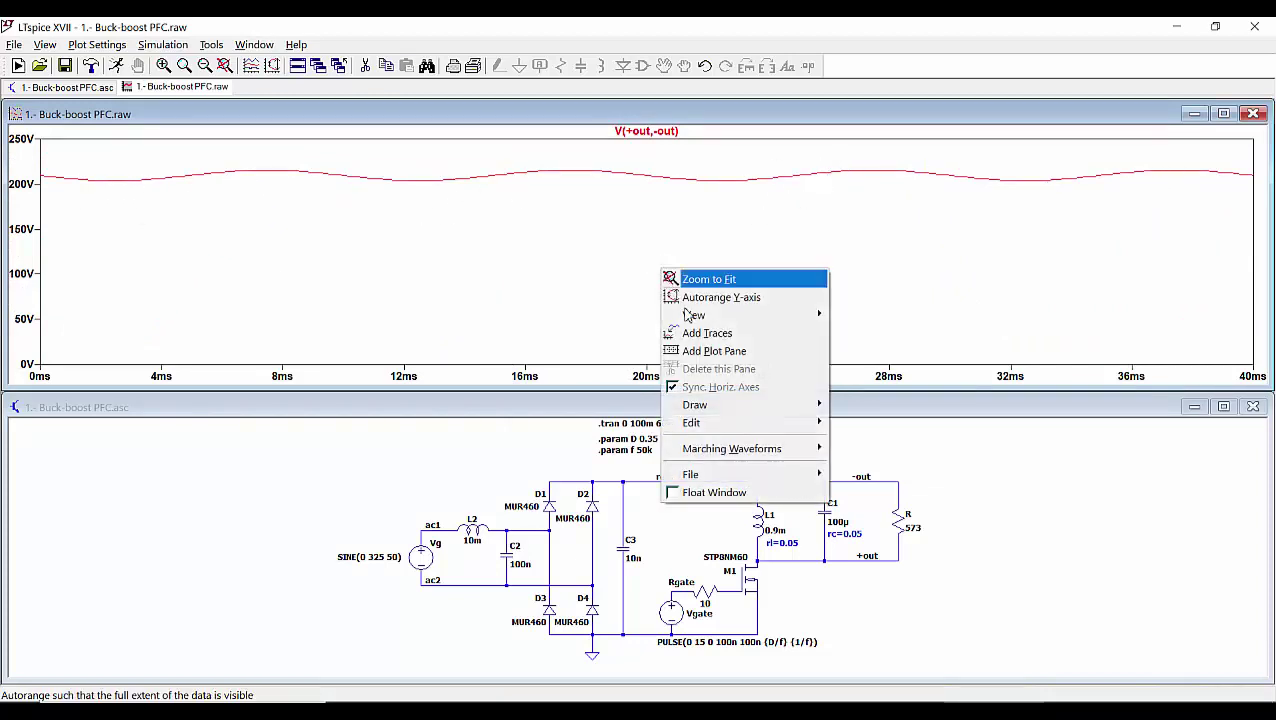
click(712, 350)
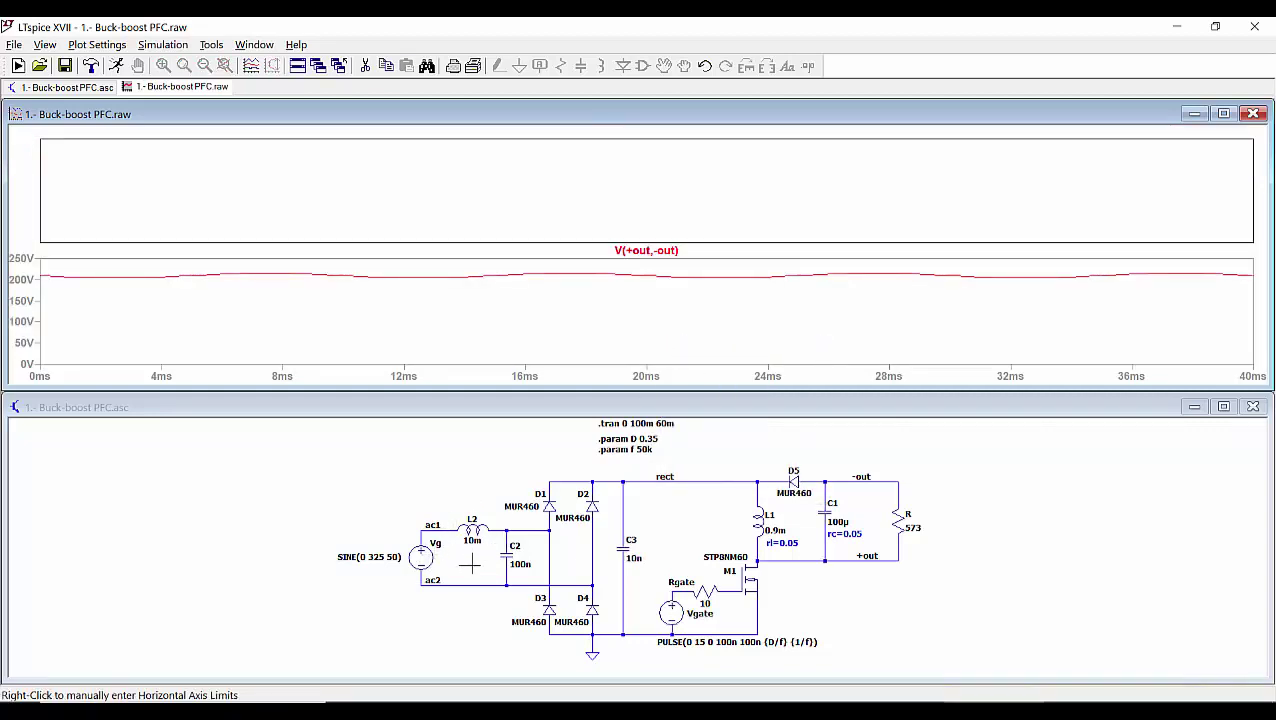
scroll(456, 566, up, 1)
scroll(437, 548, up, 1)
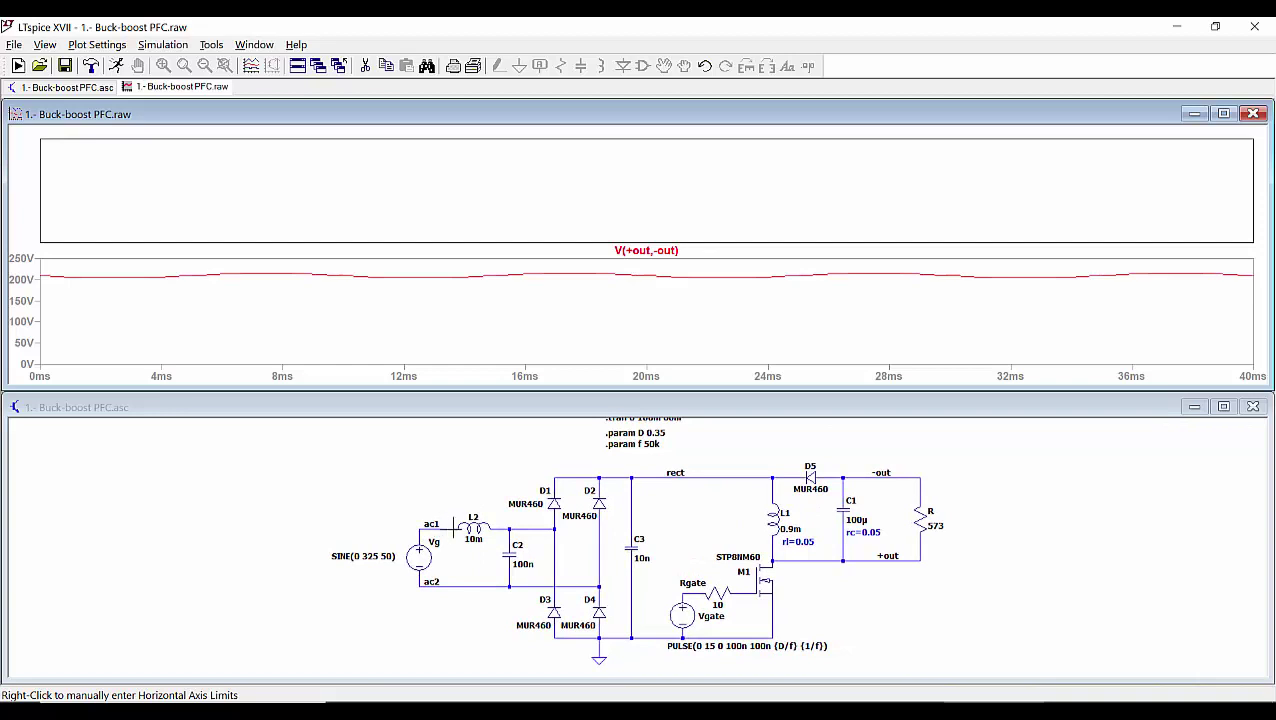
click(450, 527)
drag(452, 527, 445, 580)
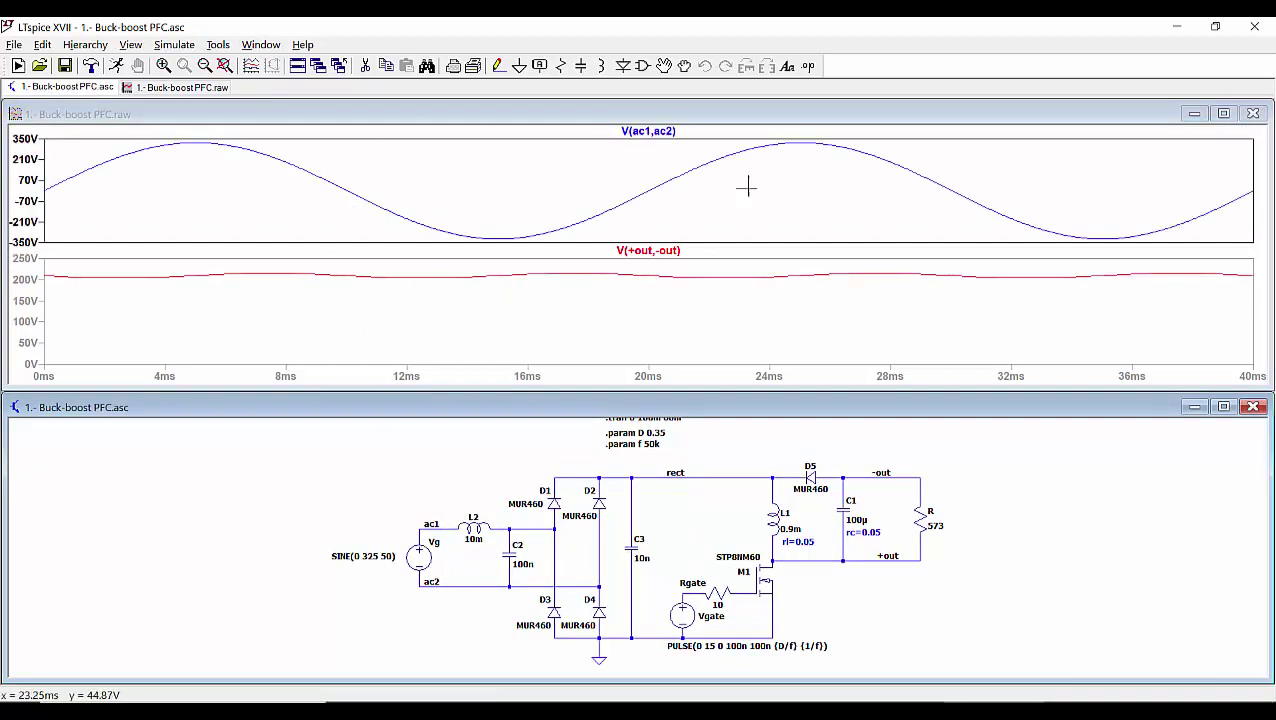
click(478, 524)
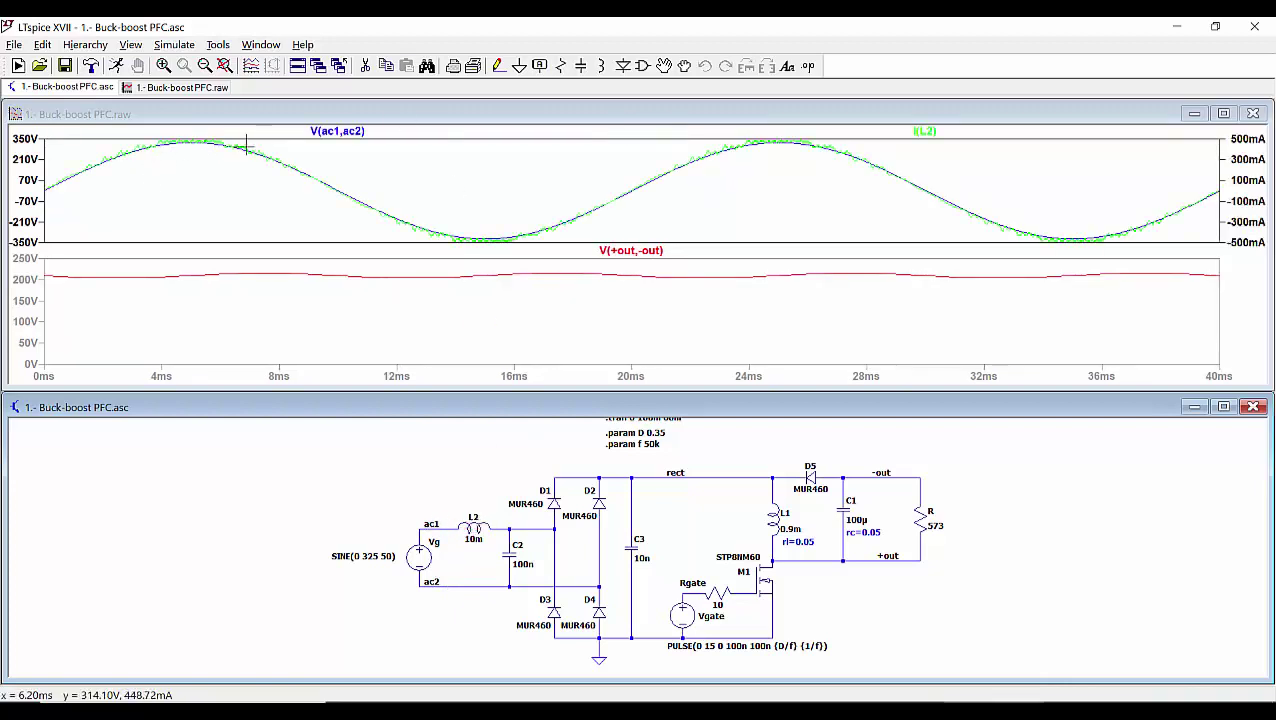
double_click(689, 116)
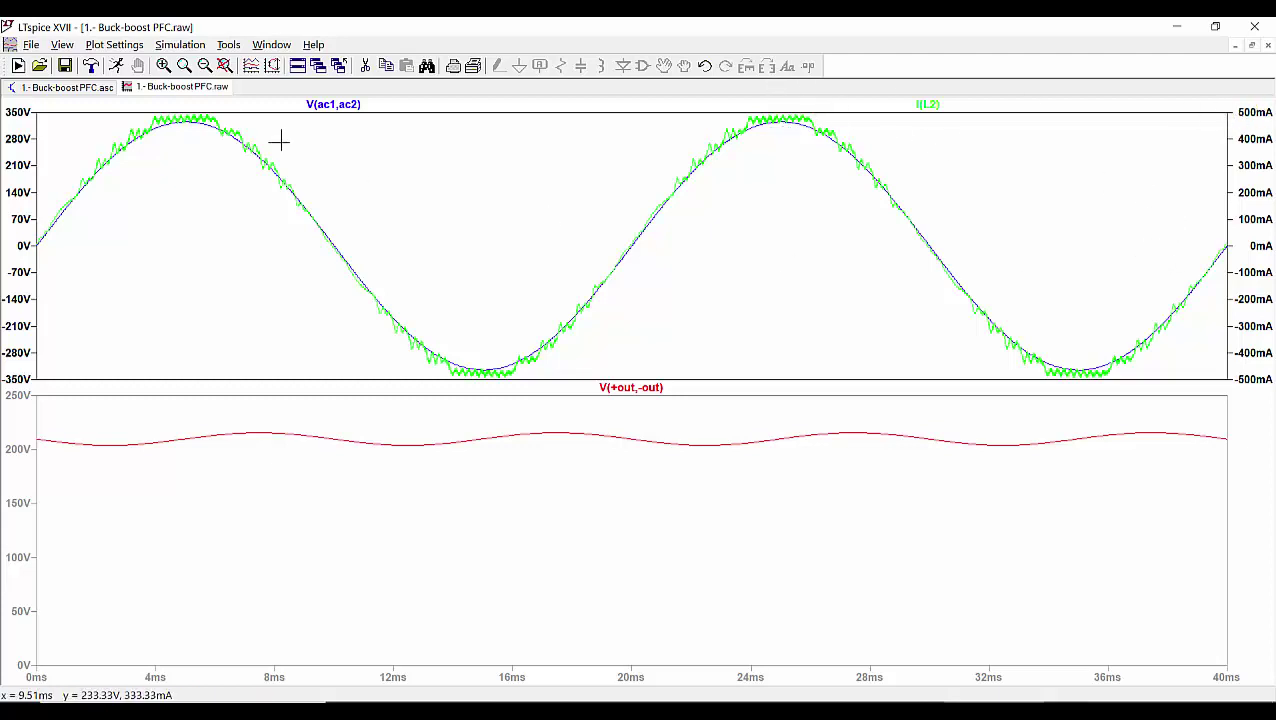
Return to the buck-boost PFC schematic and examine the whole circuit at a readable size.
click(84, 88)
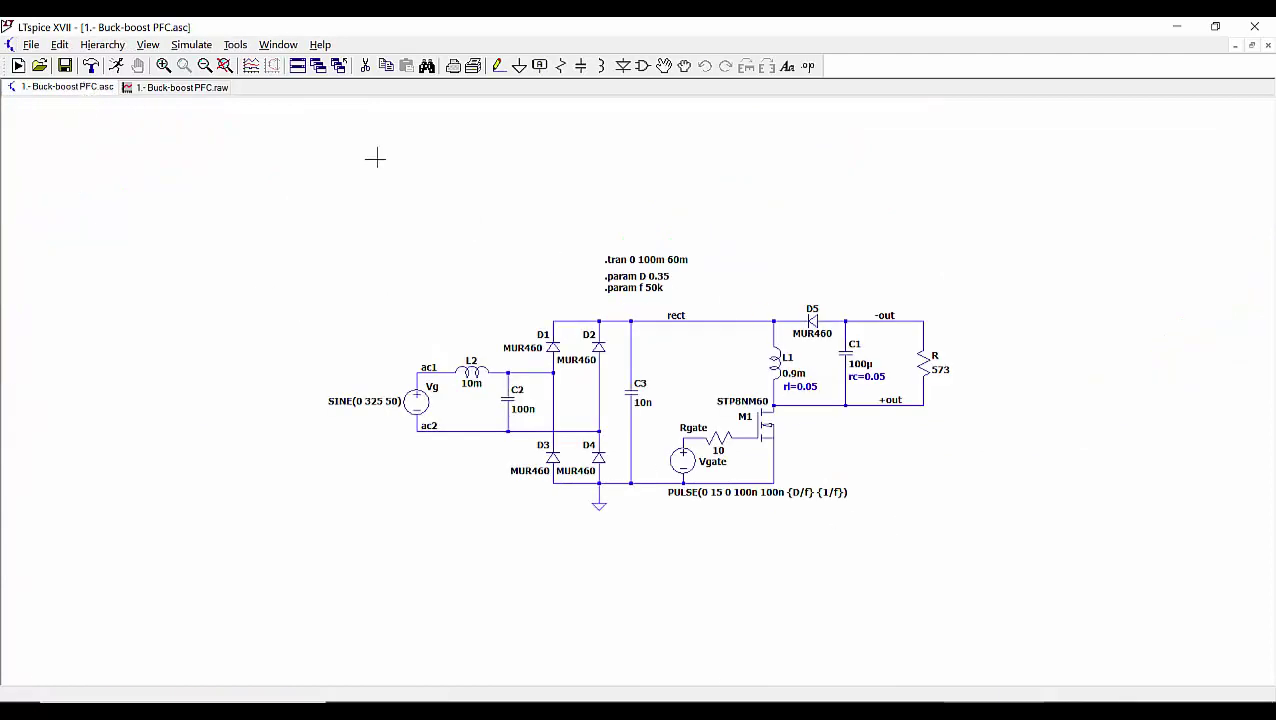
scroll(697, 346, up, 3)
scroll(697, 346, up, 2)
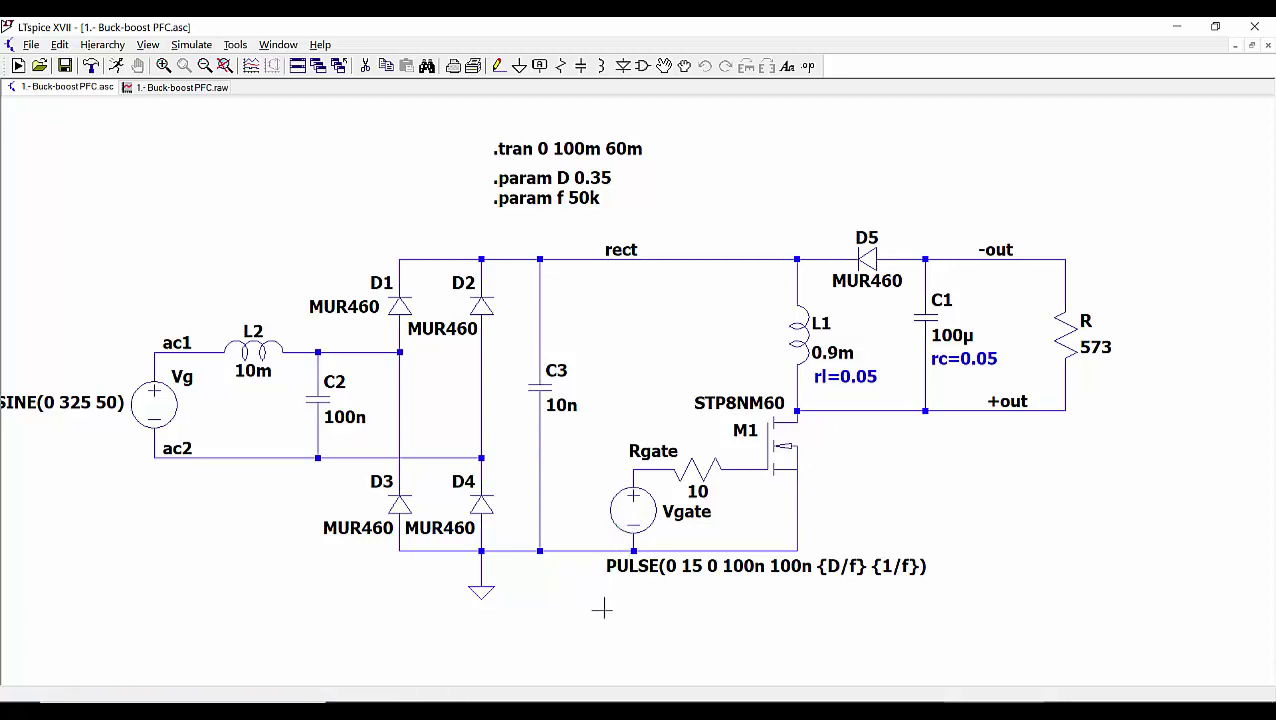
scroll(599, 606, down, 1)
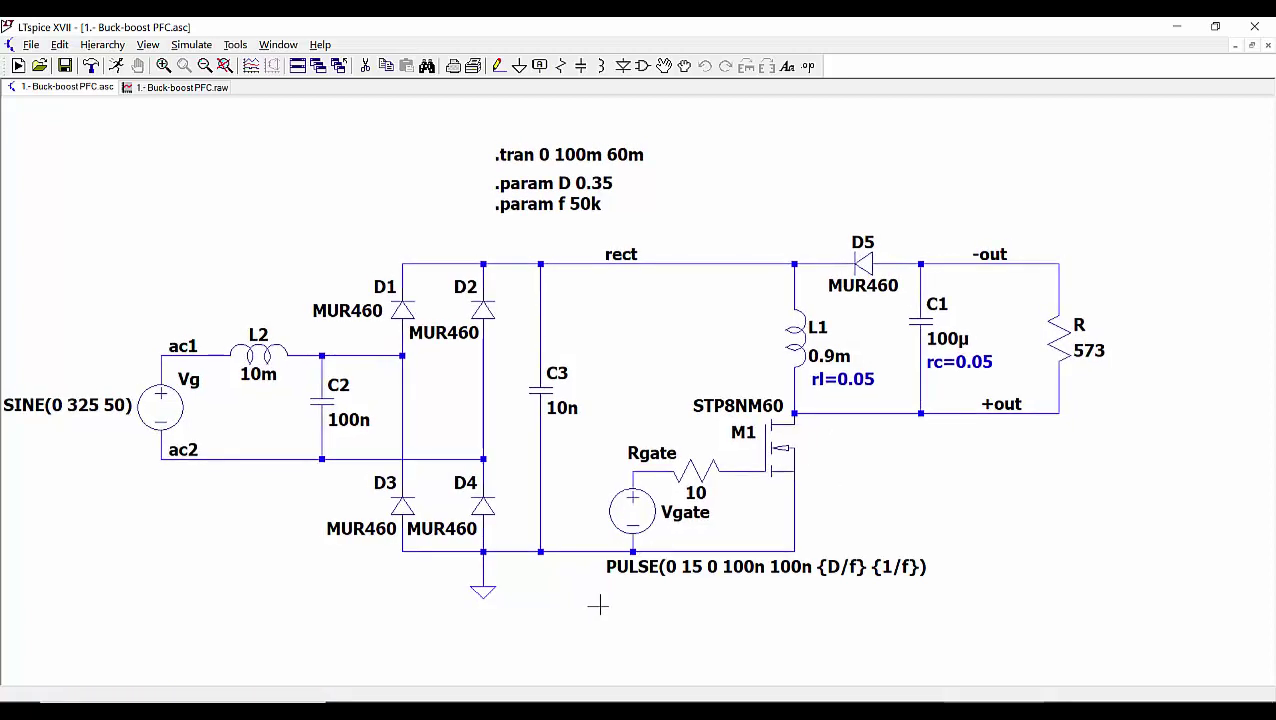
scroll(599, 606, down, 1)
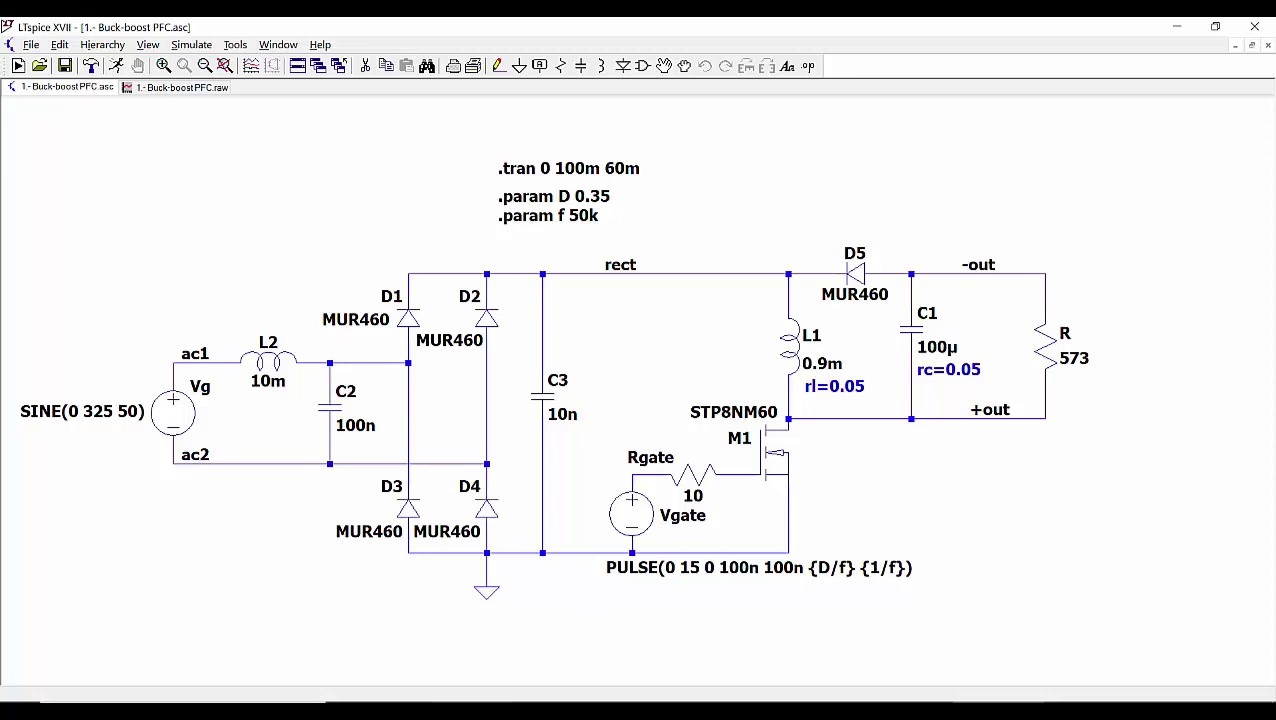
In the averaged buck-boost PFC model, run the transient simulation and plot the output voltage V(out).
key(alt+Tab)
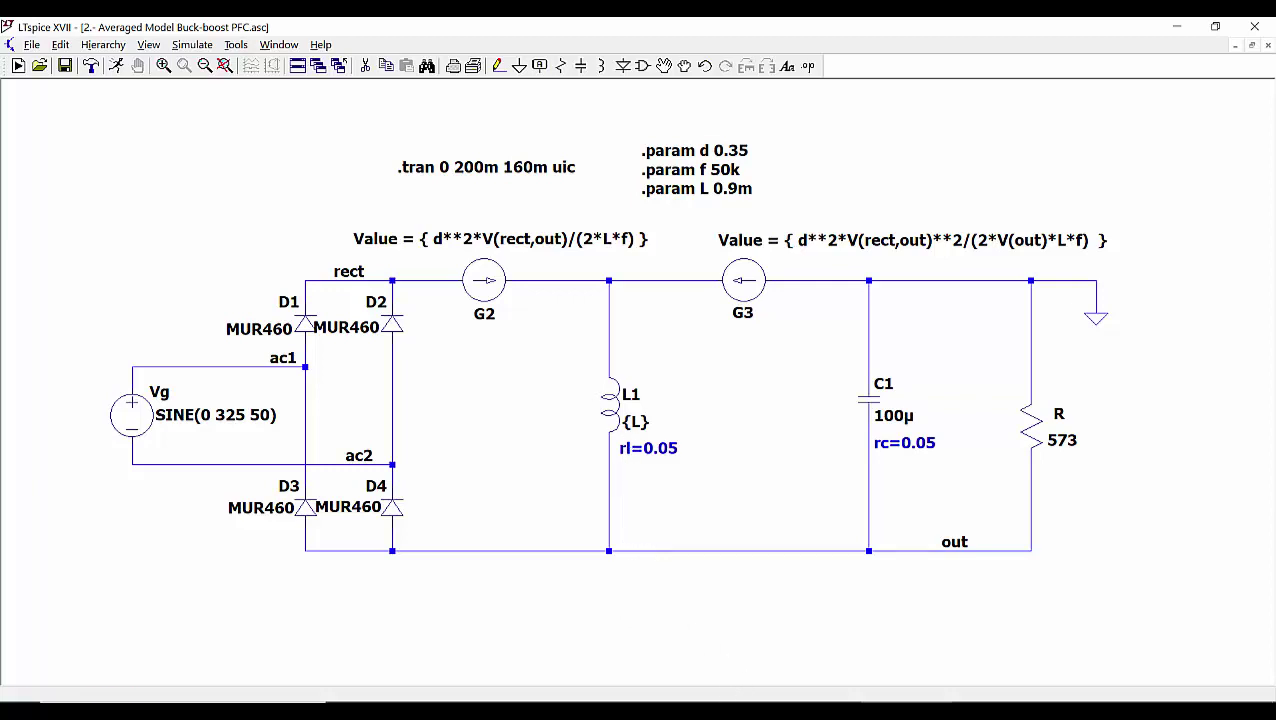
key(alt+Tab)
click(115, 66)
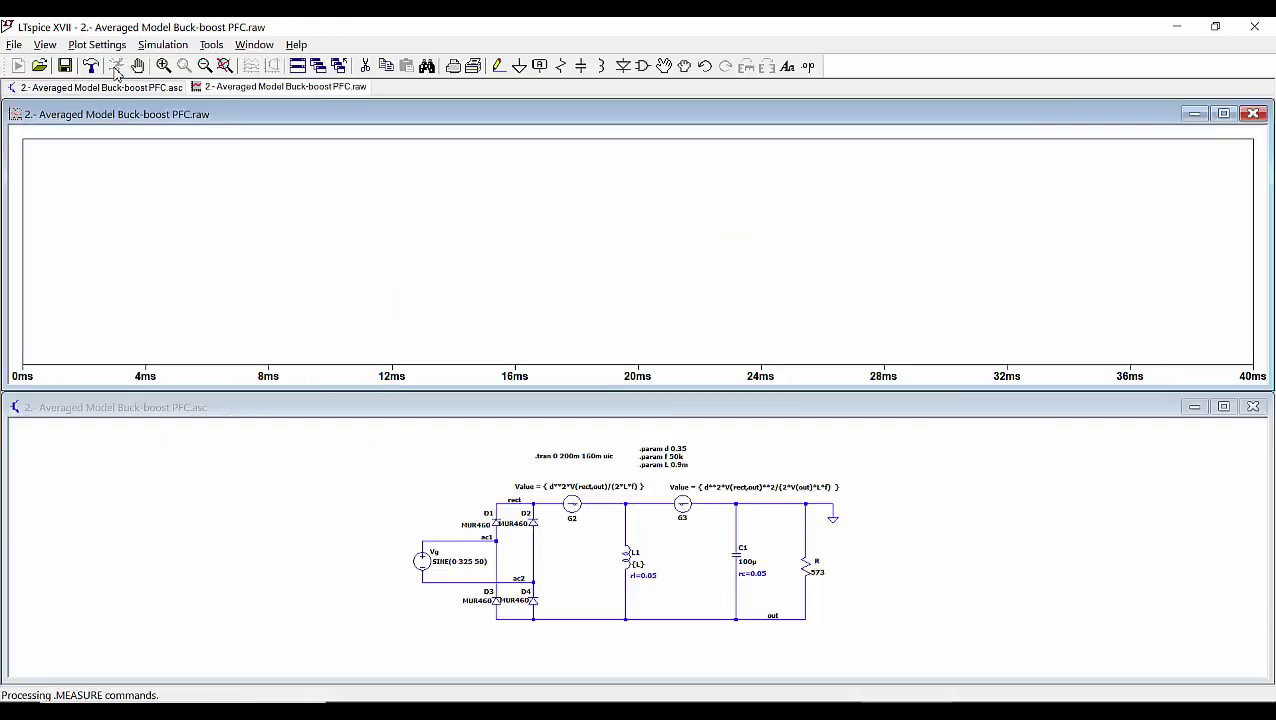
scroll(737, 508, up, 3)
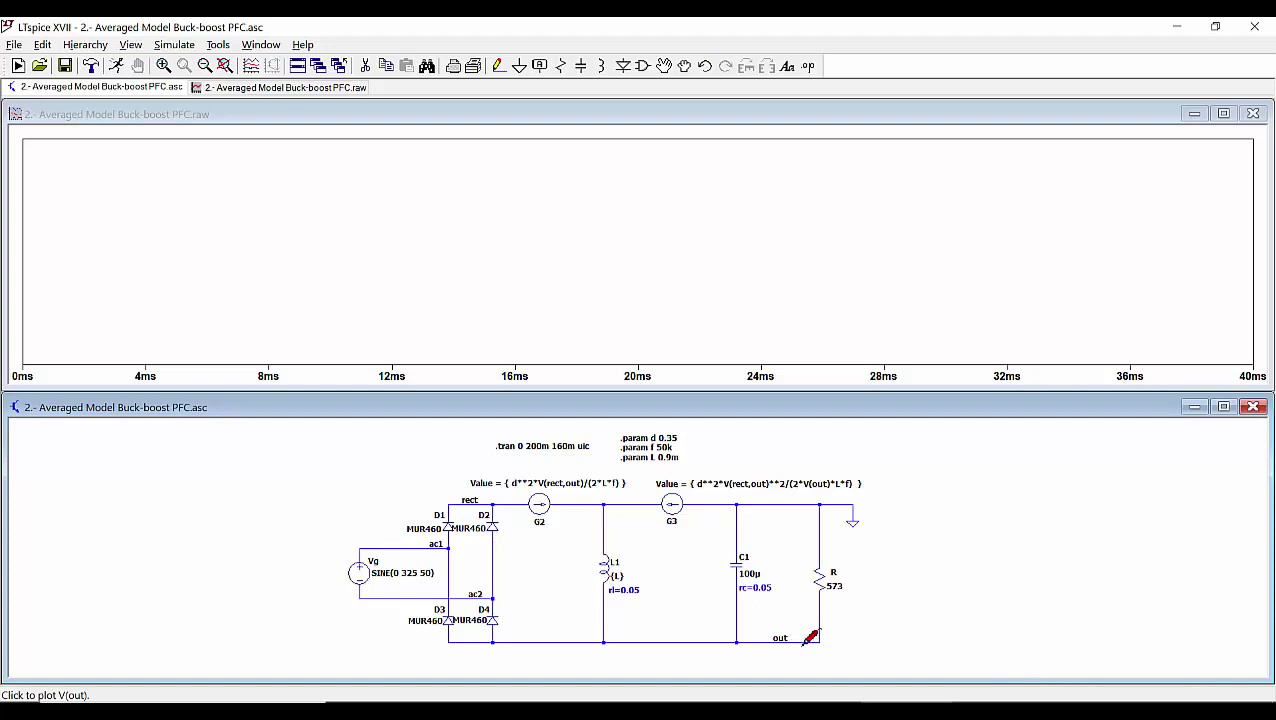
click(810, 638)
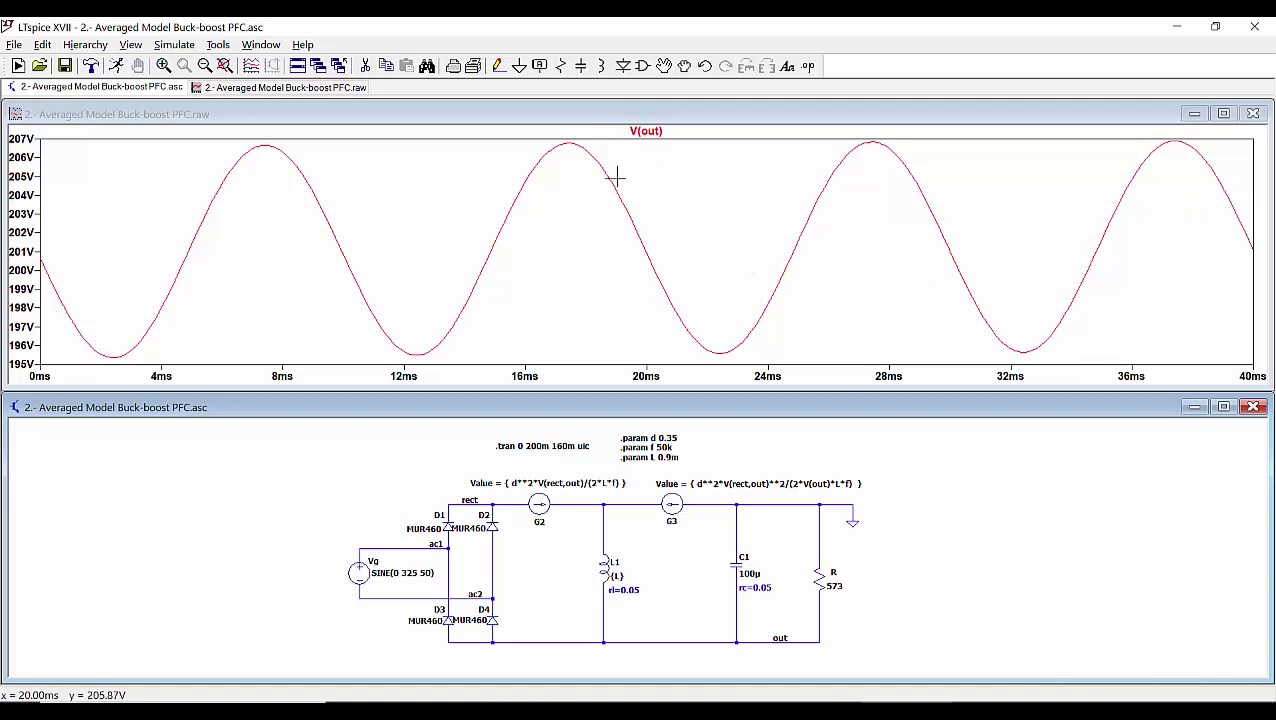
Set the V(out) plot's vertical axis to a top of 250 V, 50 V ticks and a bottom of 0 V.
right_click(11, 250)
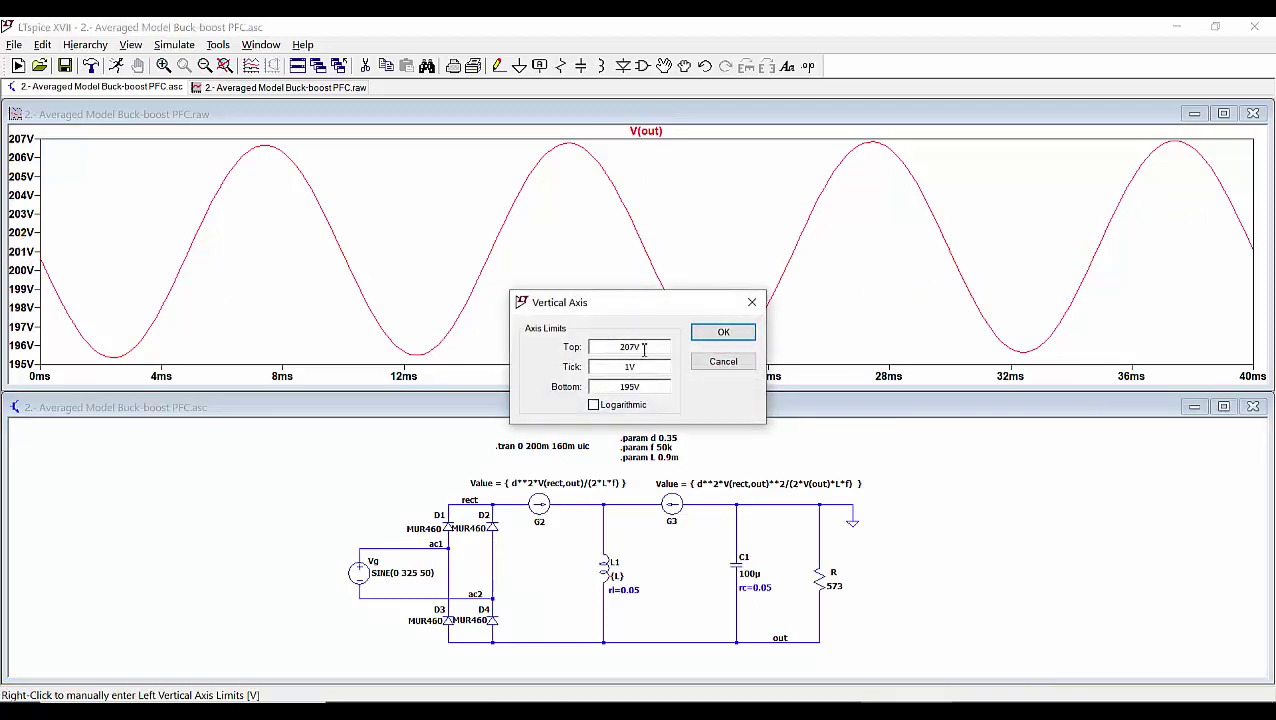
text(250)
key(Tab)
text(50)
key(Tab)
text(0)
key(Return)
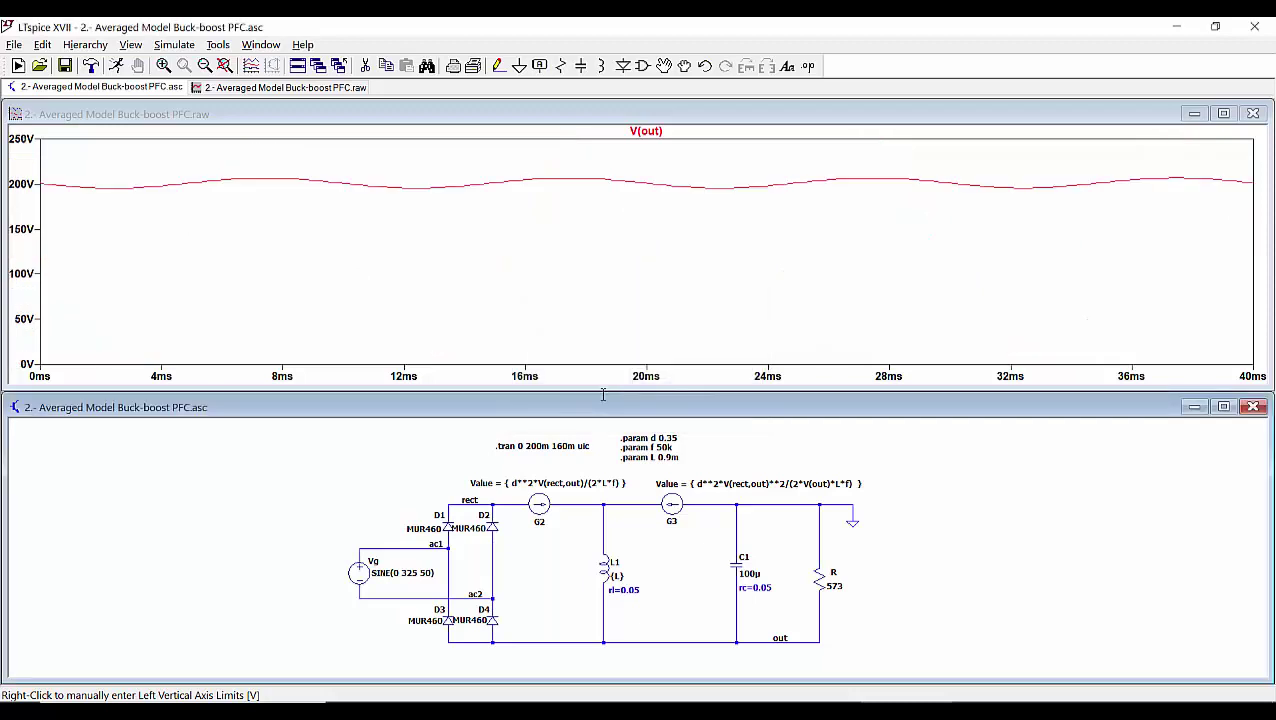
Add another plot pane and plot the input voltage V(ac1,ac2) and the current of source Vg in it.
right_click(517, 237)
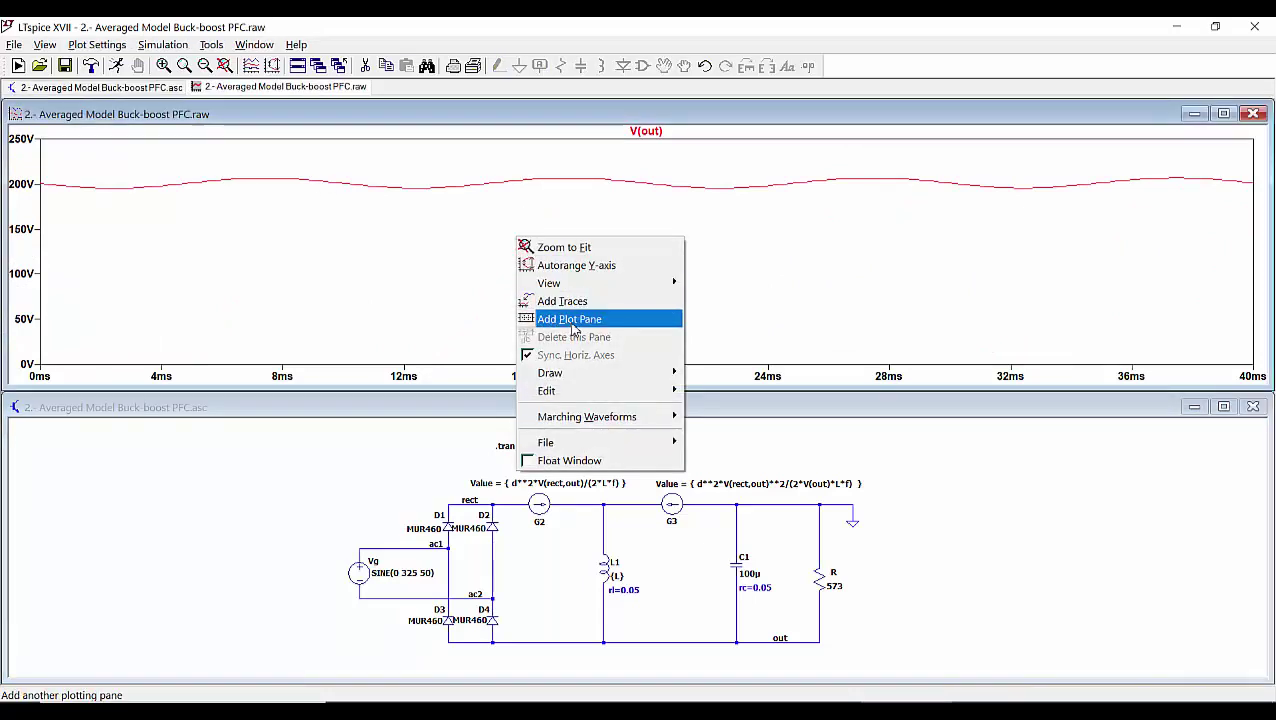
click(569, 320)
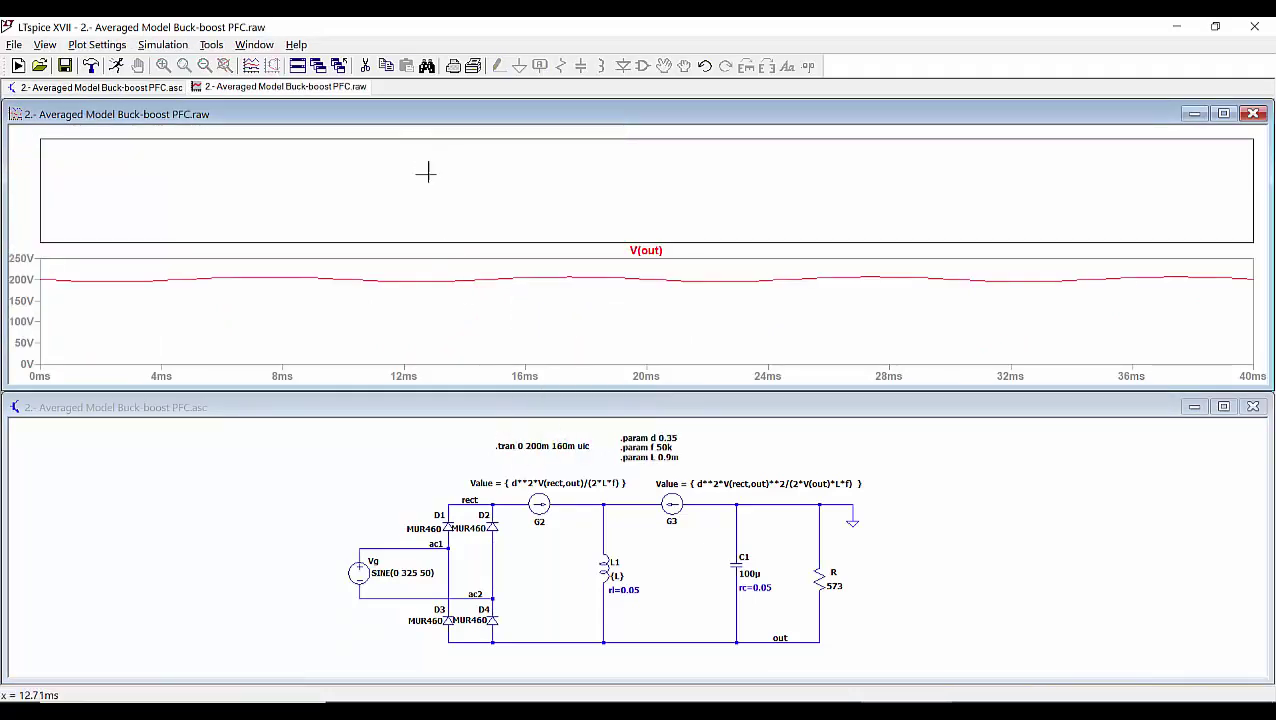
click(383, 536)
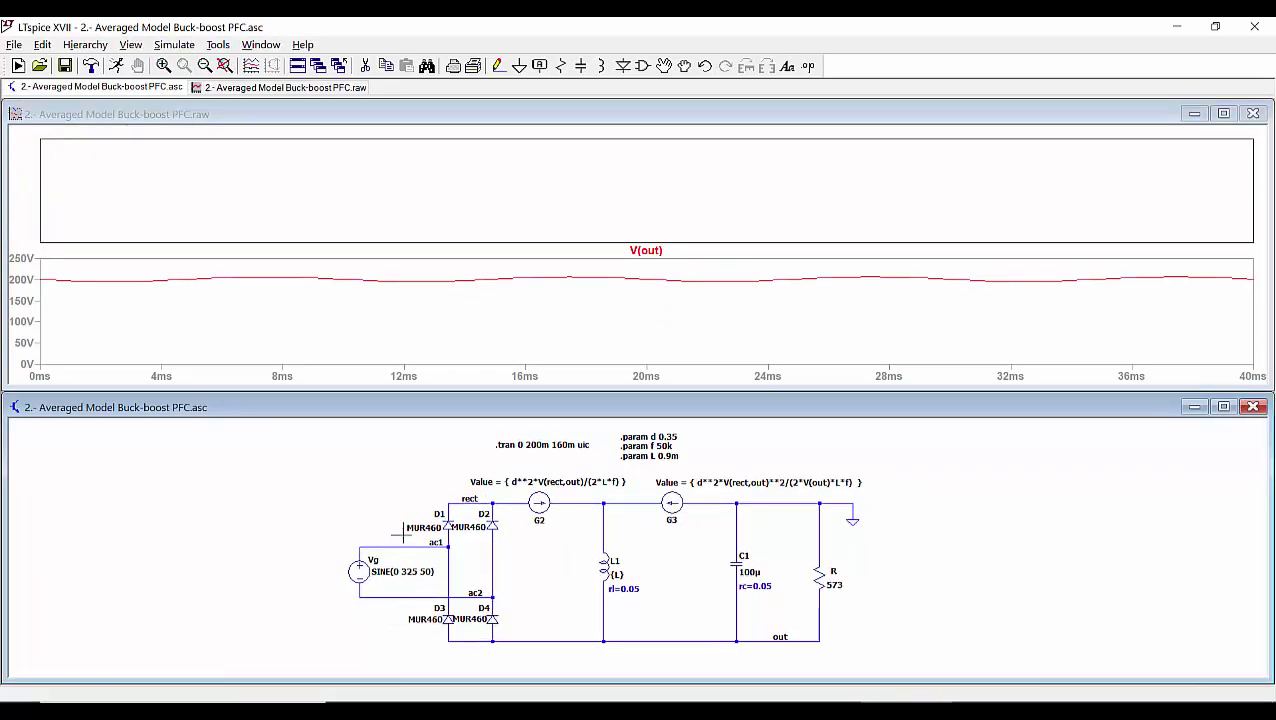
drag(409, 546, 404, 596)
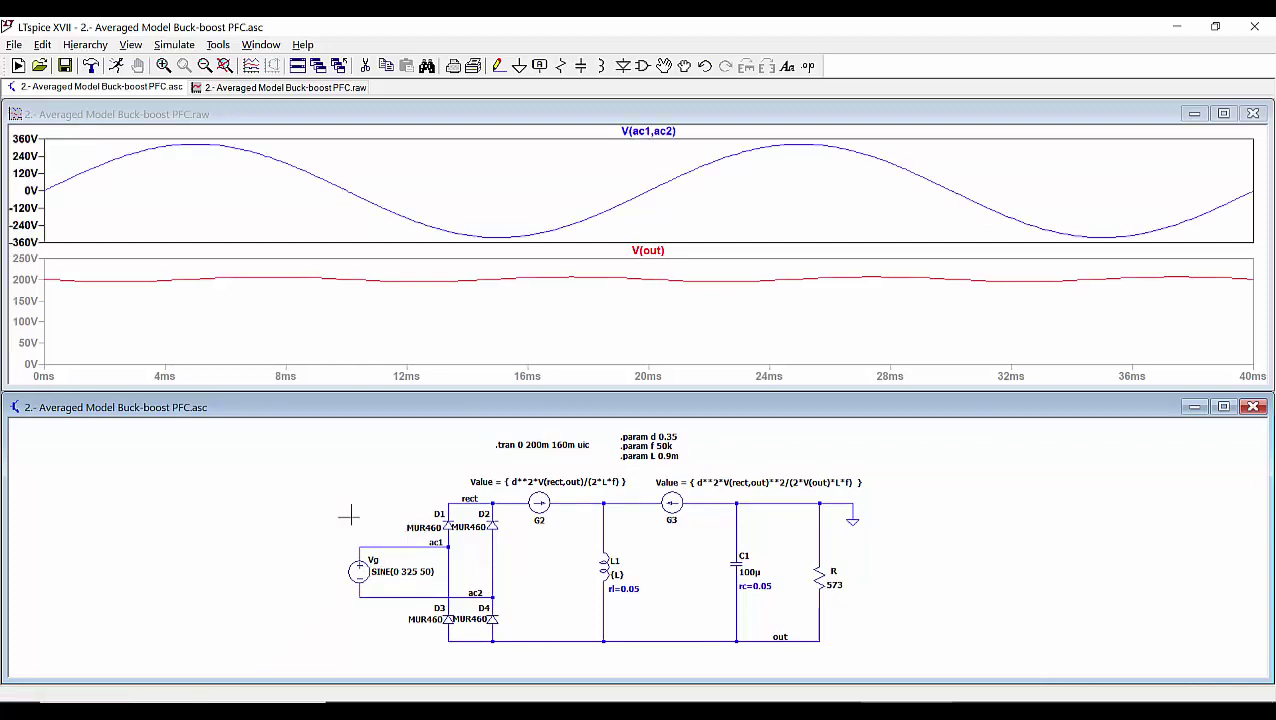
click(366, 568)
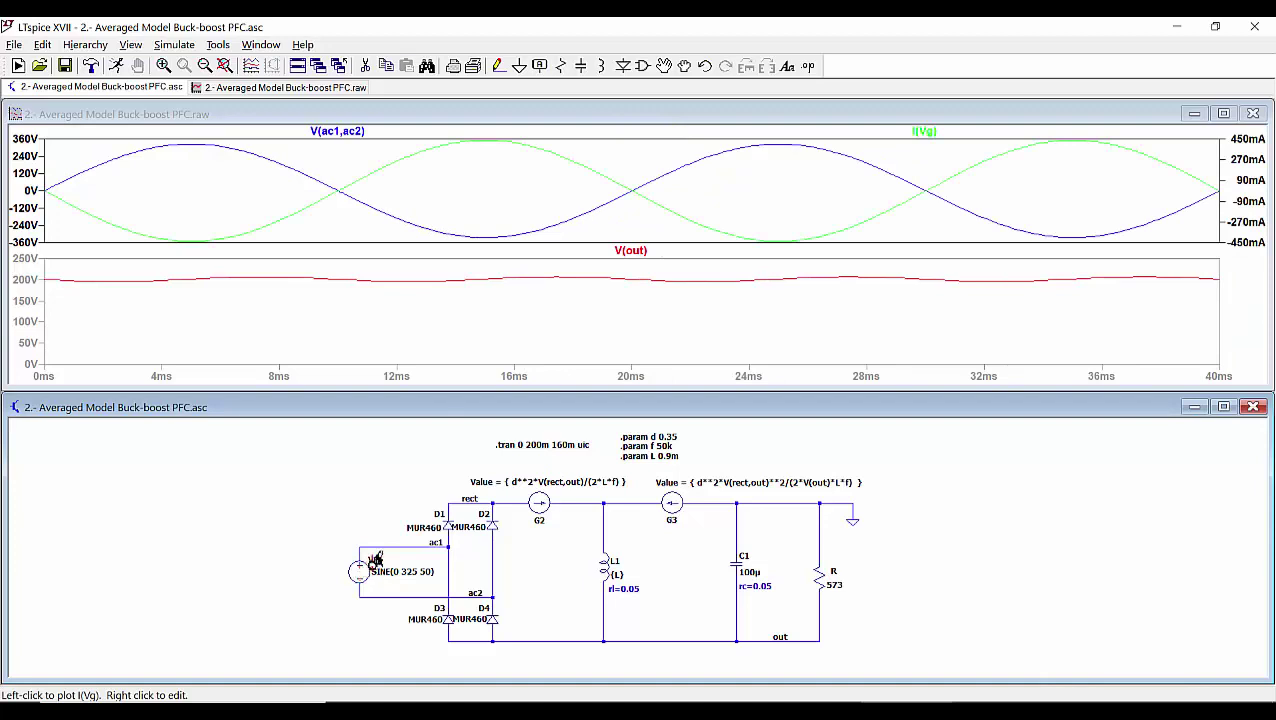
Invert the source current trace by changing its expression to -I(Vg).
right_click(926, 132)
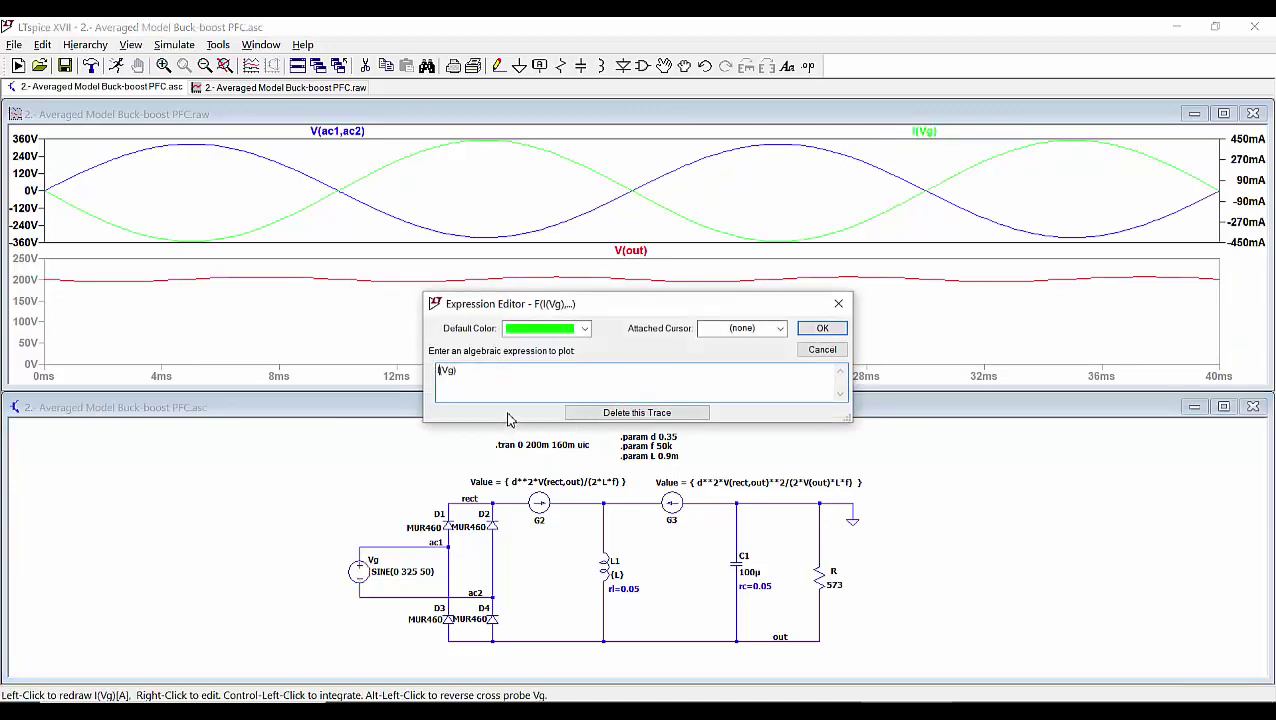
text(-)
key(Return)
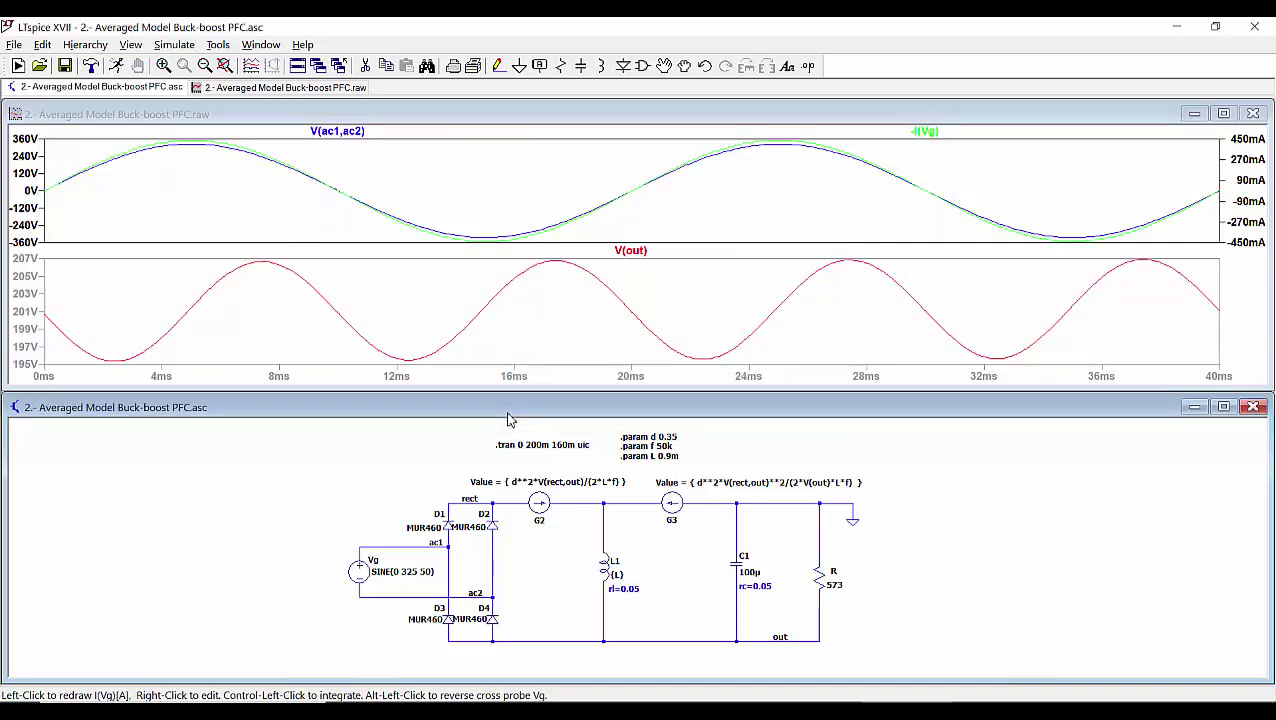
Maximize the averaged model's waveform window to examine the V(out), V(ac1,ac2) and -I(Vg) traces.
click(155, 88)
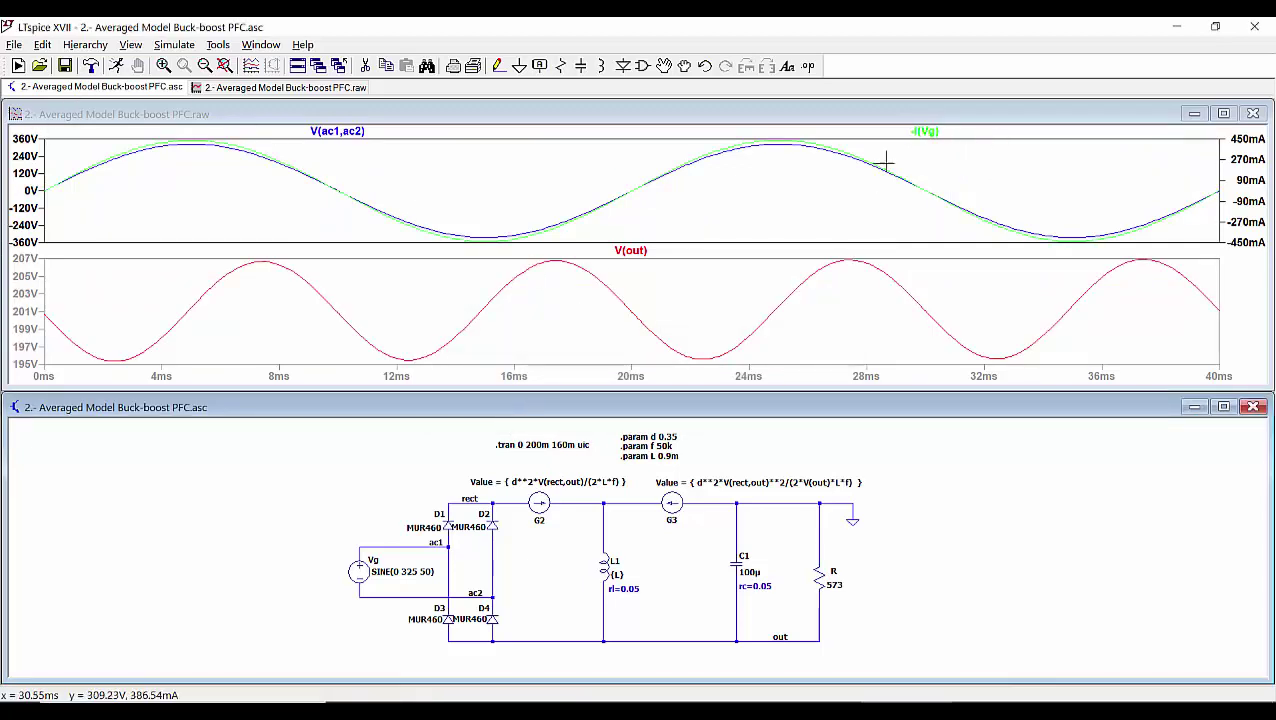
click(870, 113)
double_click(870, 113)
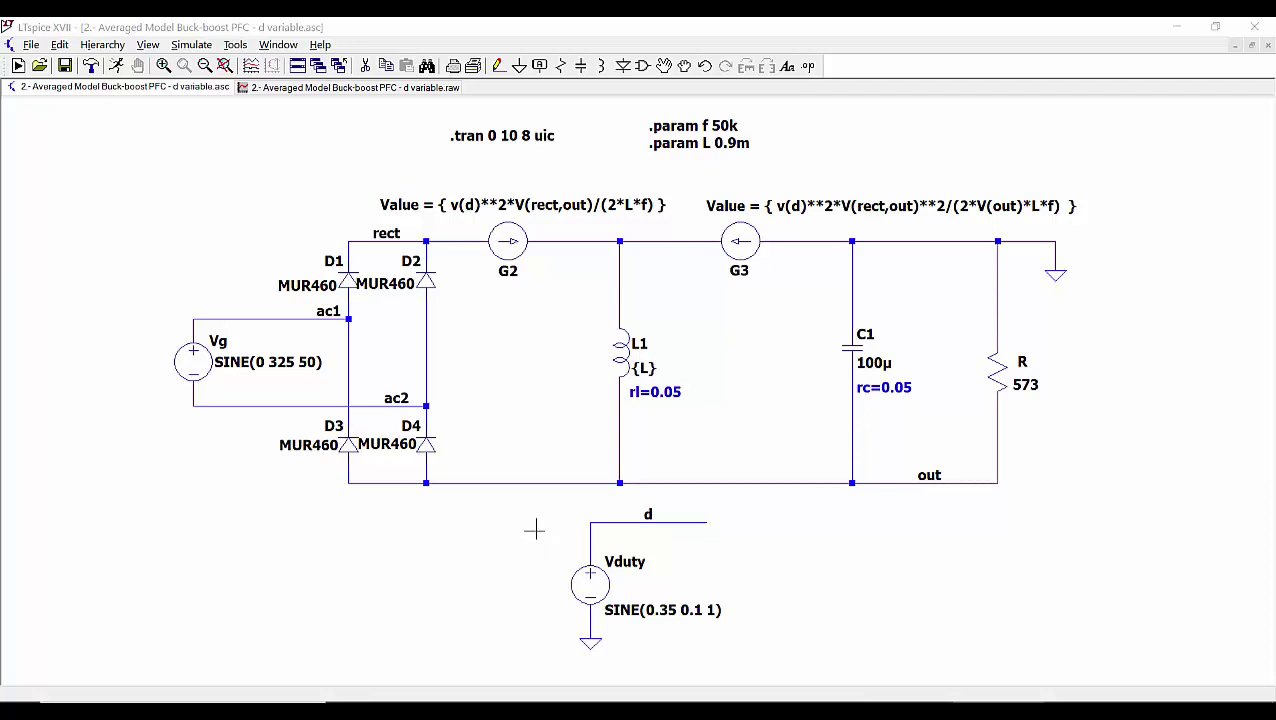
Run the transient simulation of the averaged buck-boost PFC model whose duty cycle is driven by source Vduty.
click(115, 65)
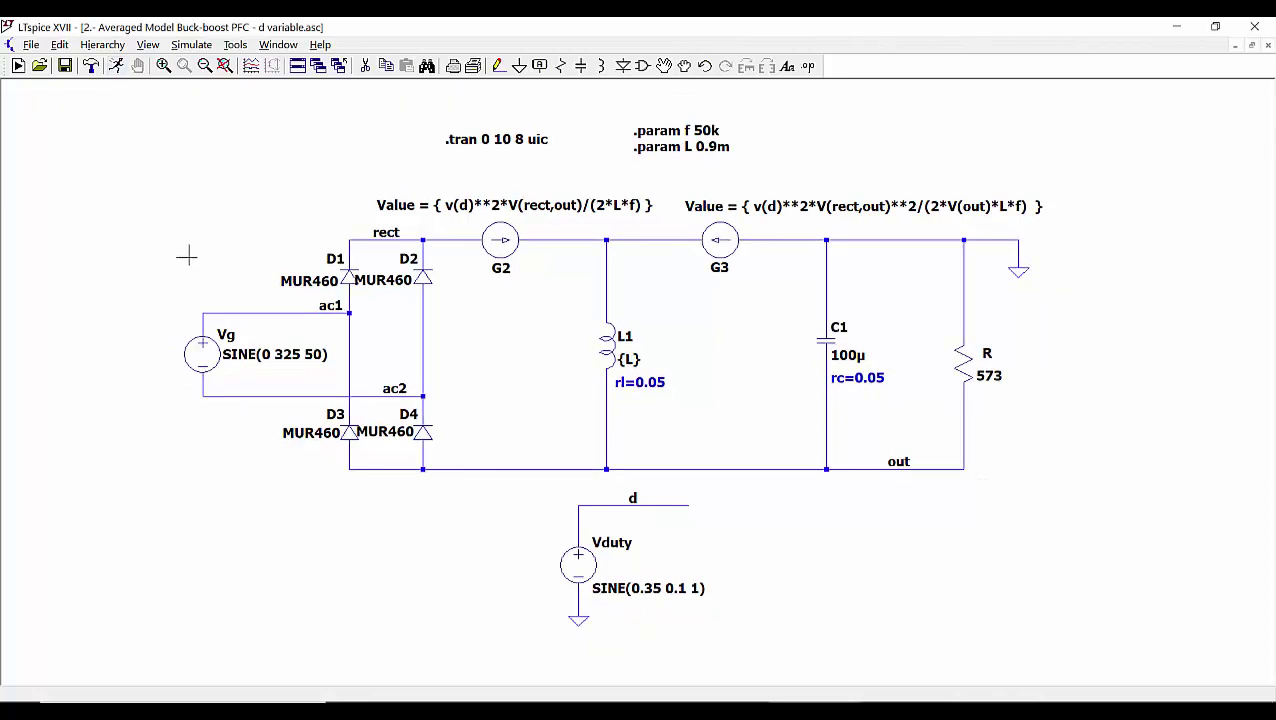
click(115, 65)
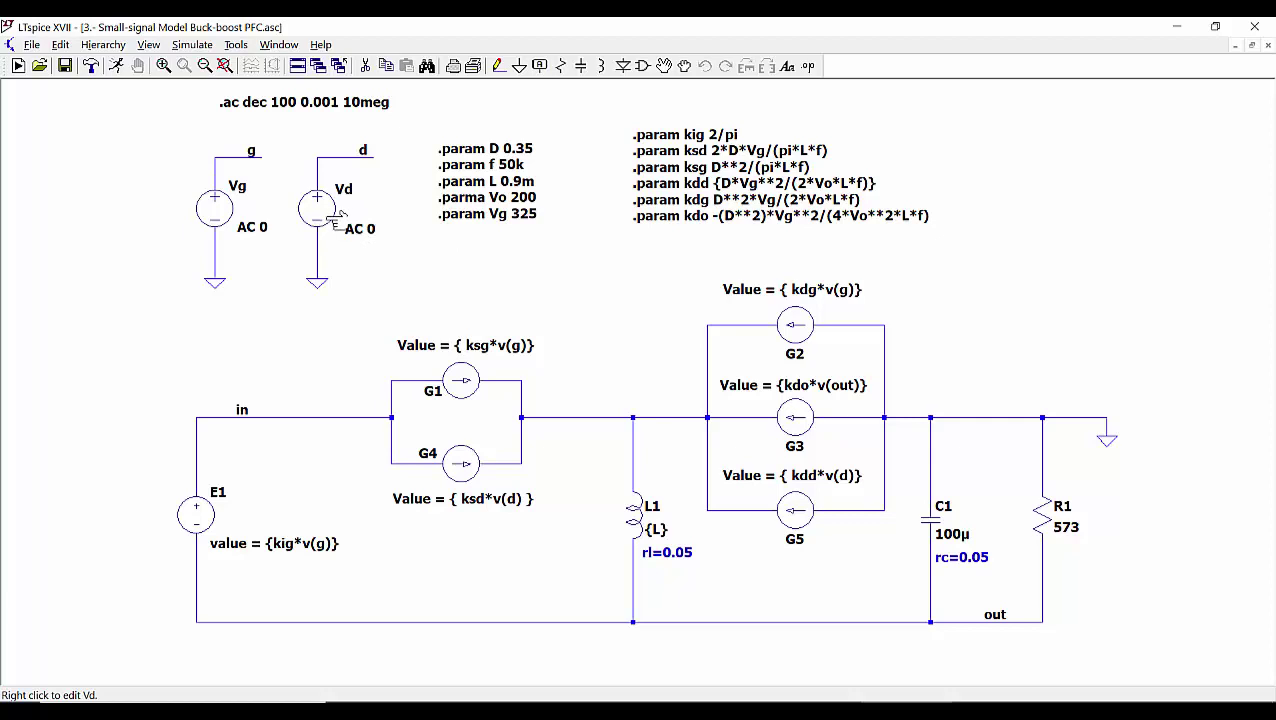
In the small-signal buck-boost PFC model, set the AC amplitude of the duty-cycle source Vd to 1.
right_click(355, 230)
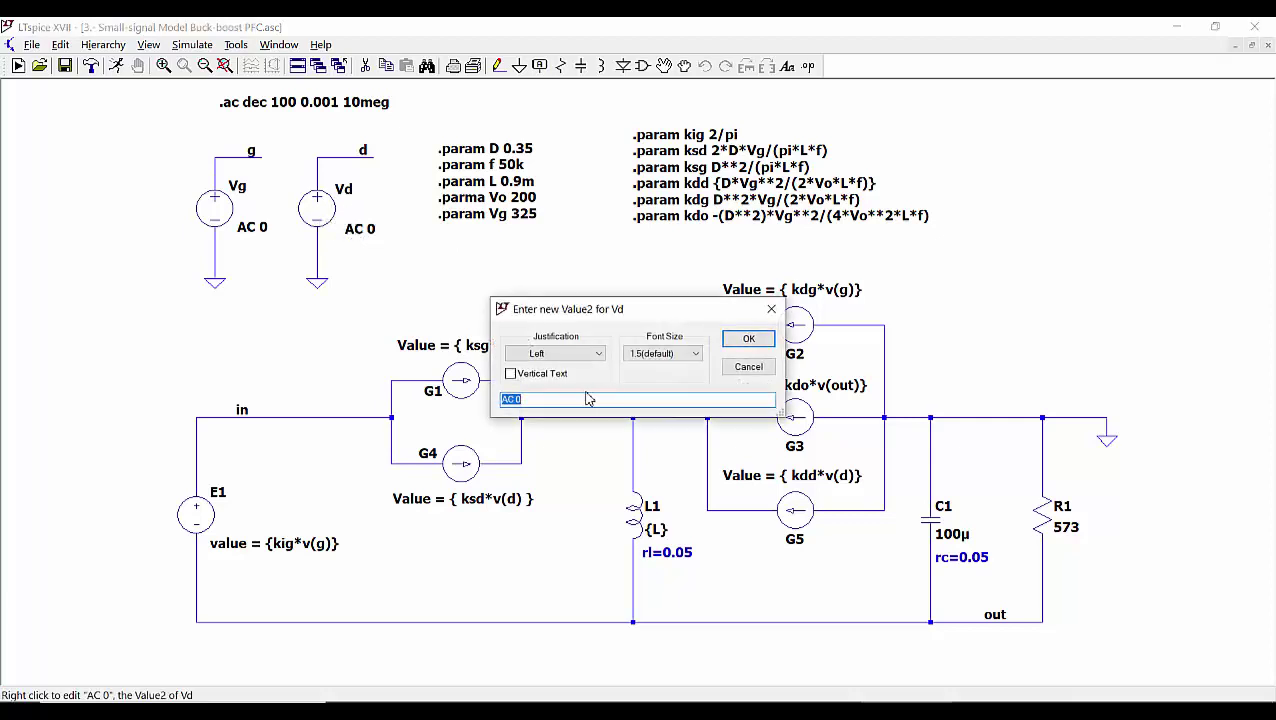
click(748, 366)
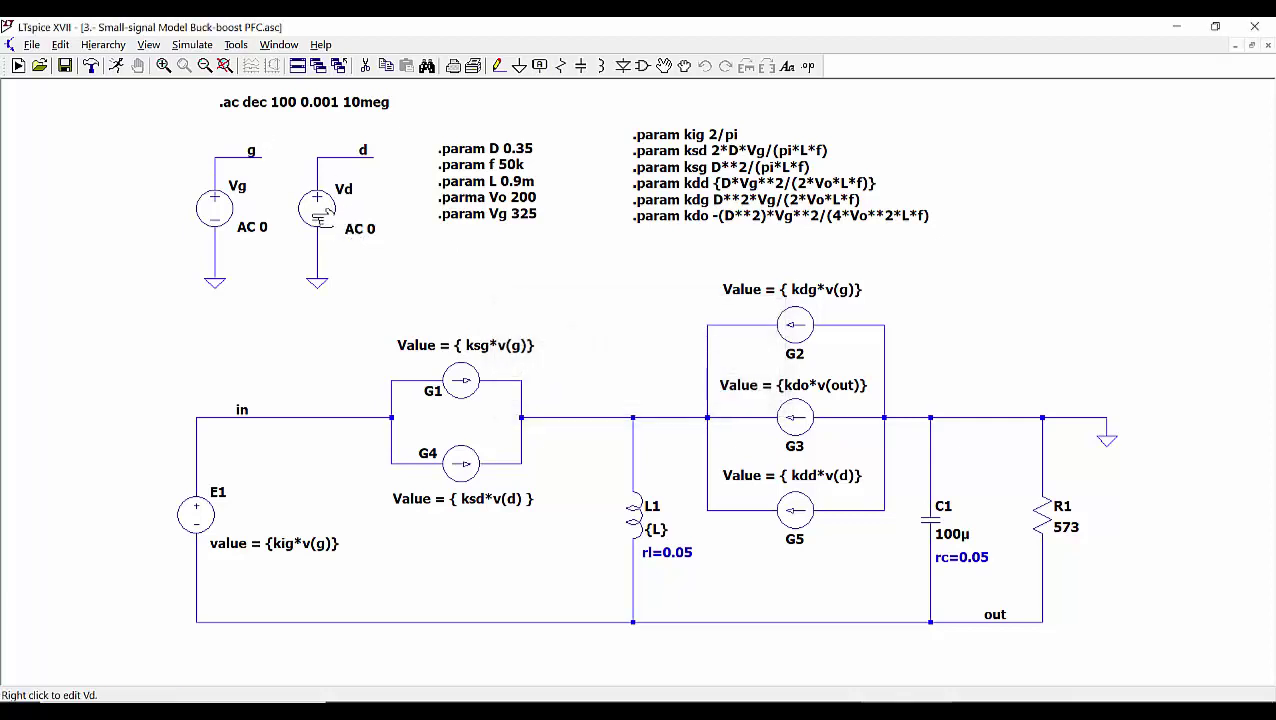
right_click(318, 213)
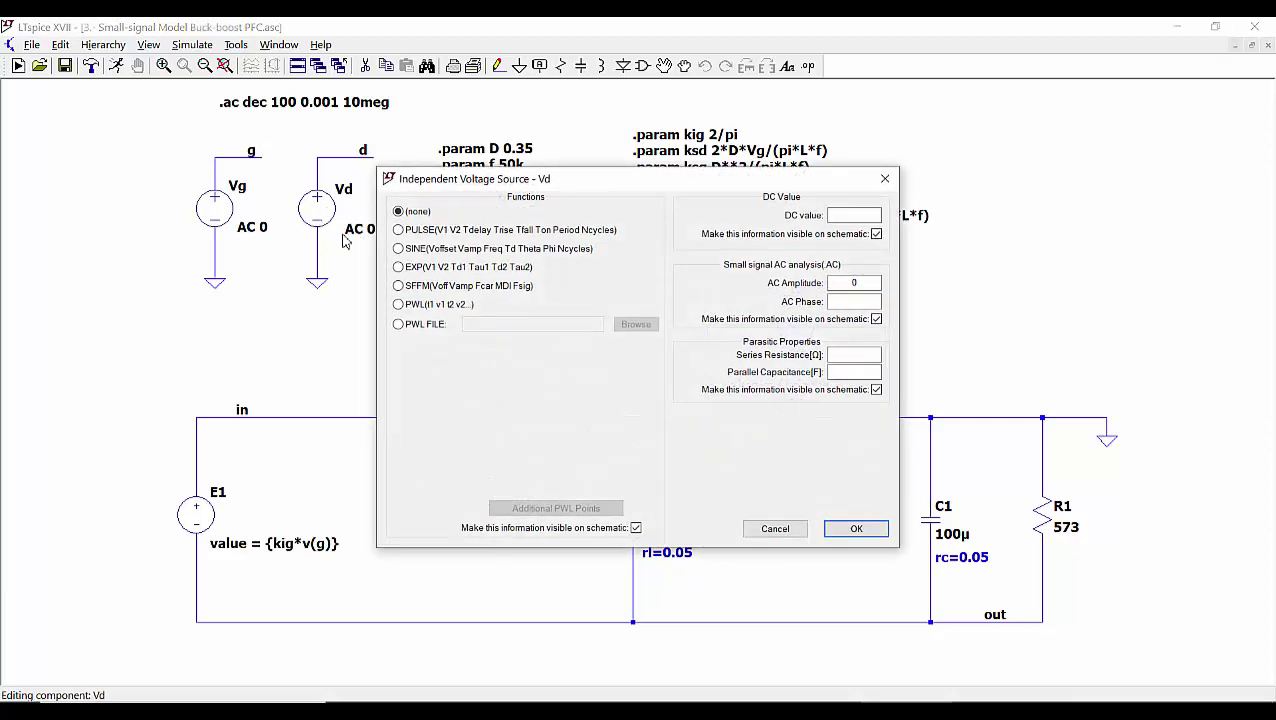
click(866, 283)
drag(859, 283, 845, 283)
key(Return)
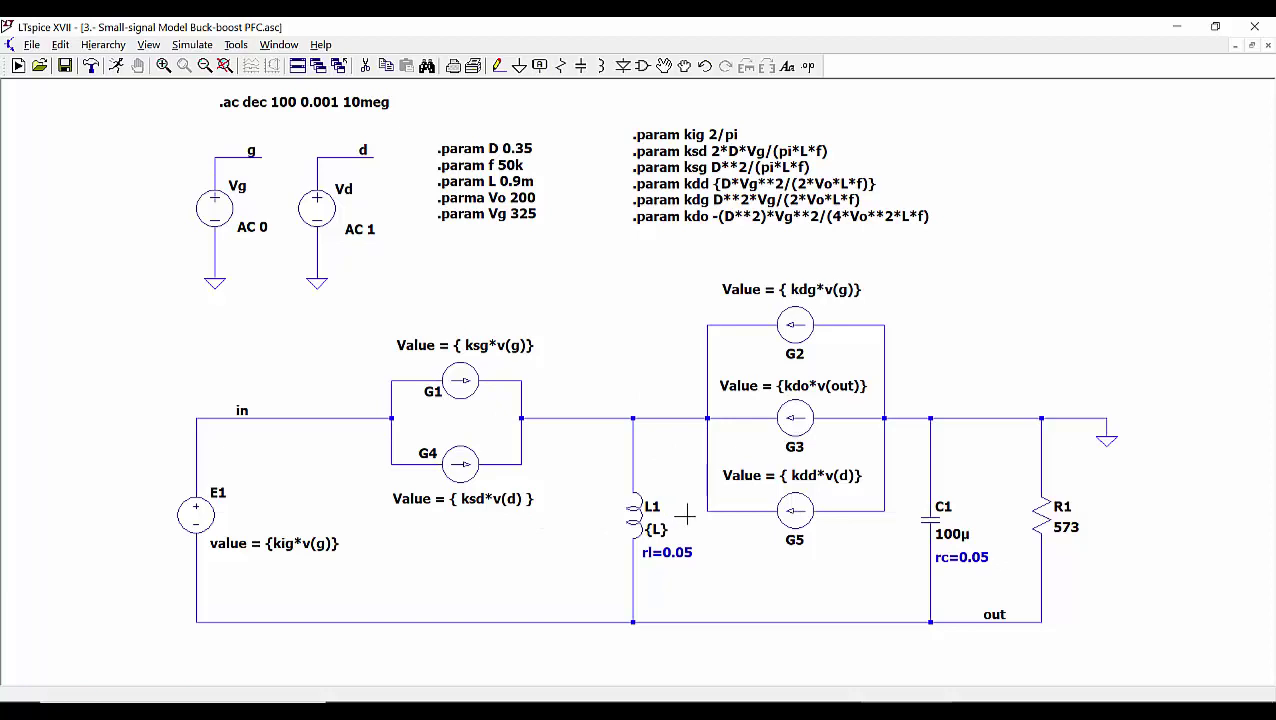
Run the AC analysis of the small-signal model, plot V(out) and maximize the waveform window.
click(115, 67)
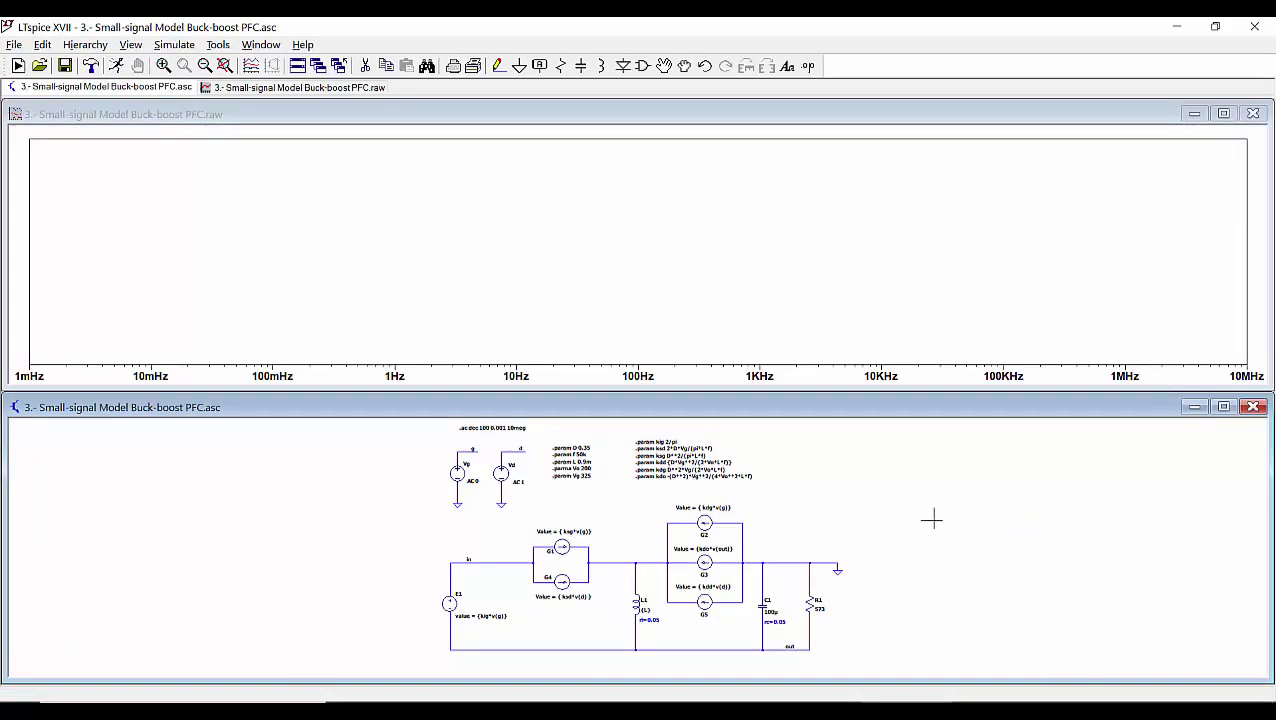
click(804, 649)
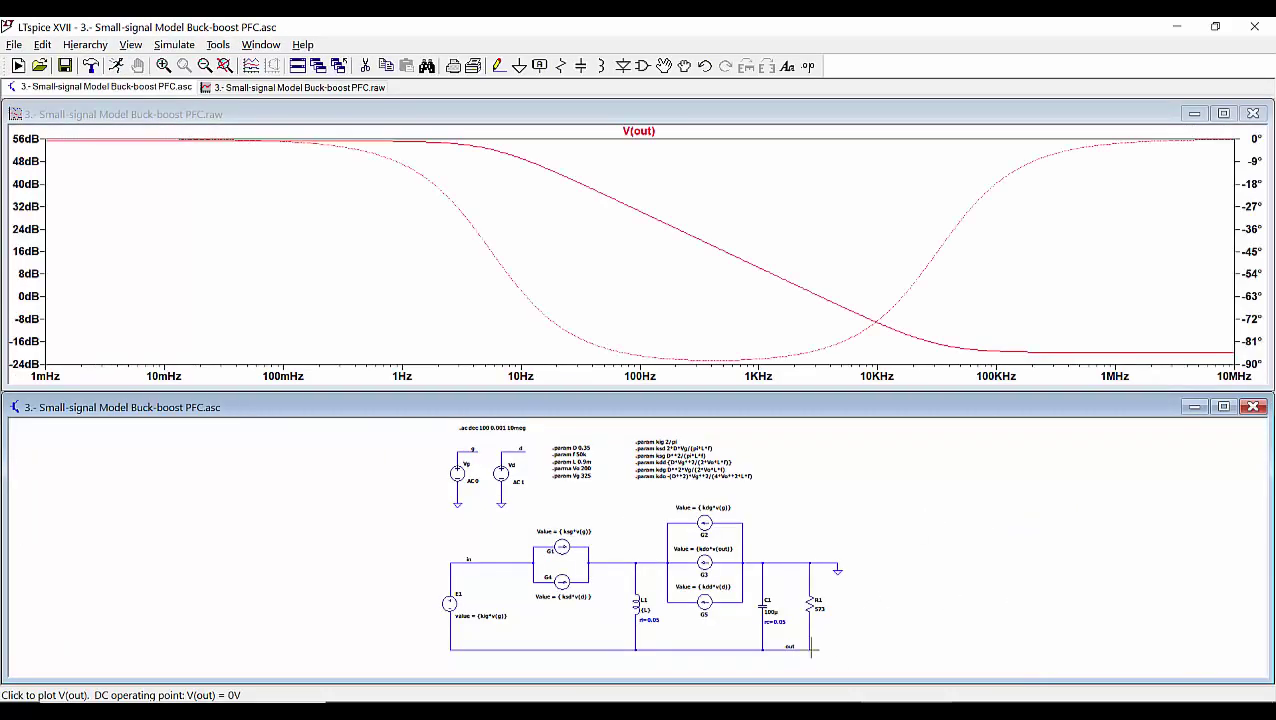
double_click(697, 117)
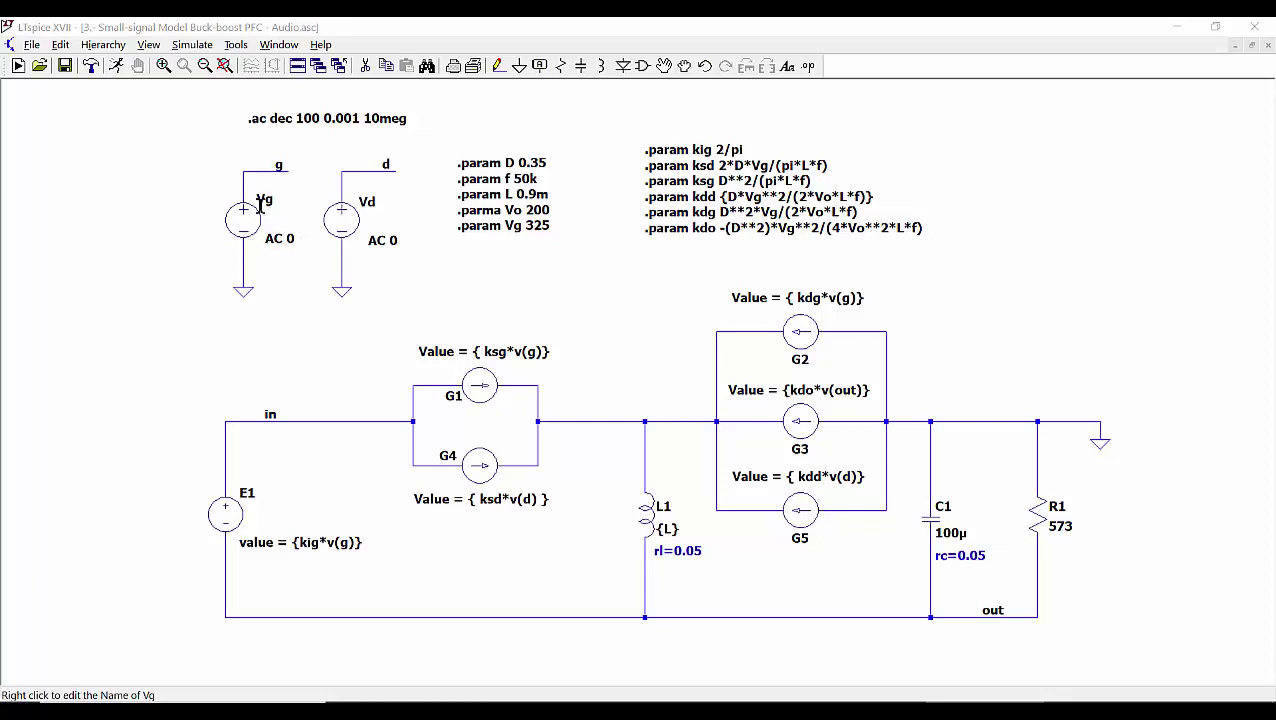
In the Audio version of the small-signal model, set the input source Vg to AC 1.
right_click(273, 237)
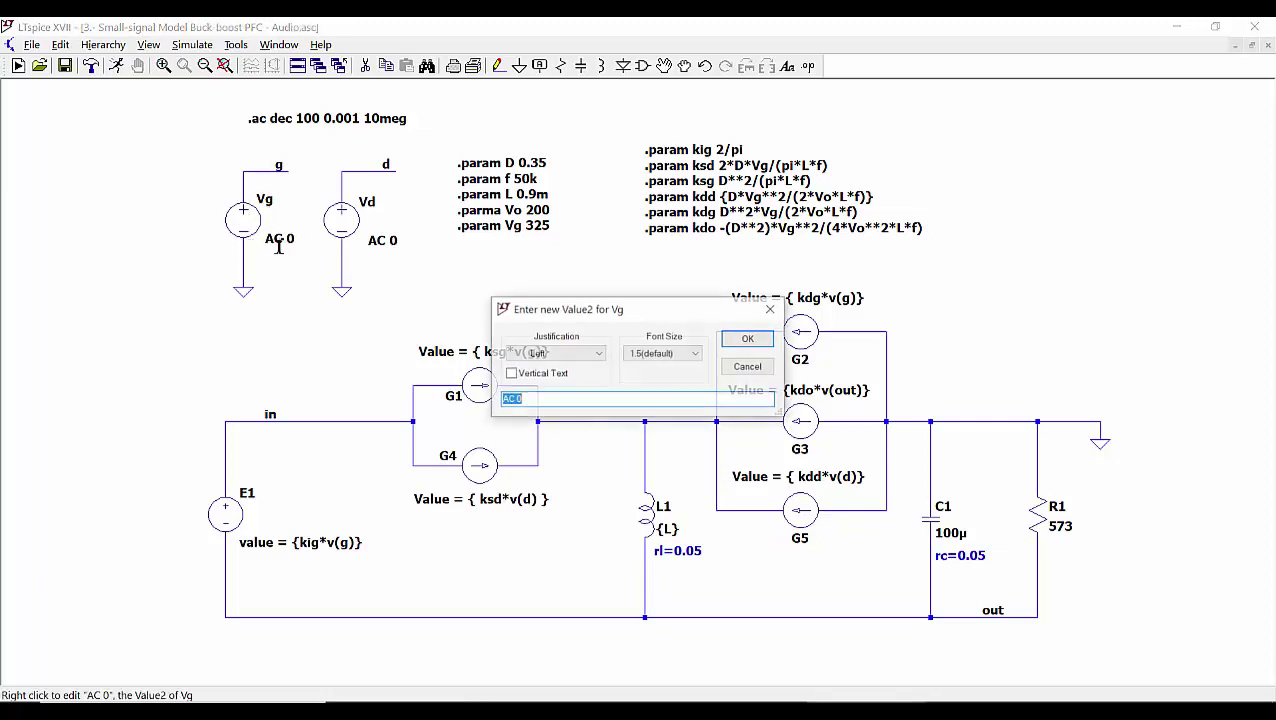
click(529, 399)
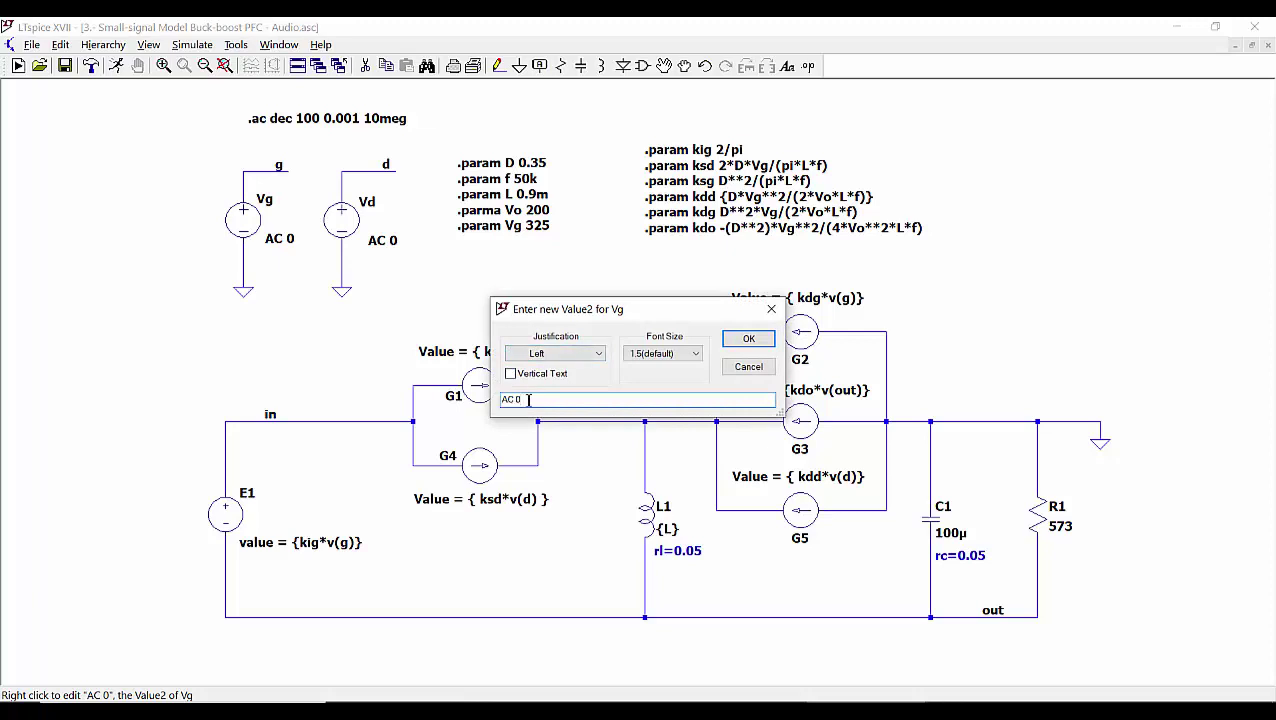
text(1)
key(Return)
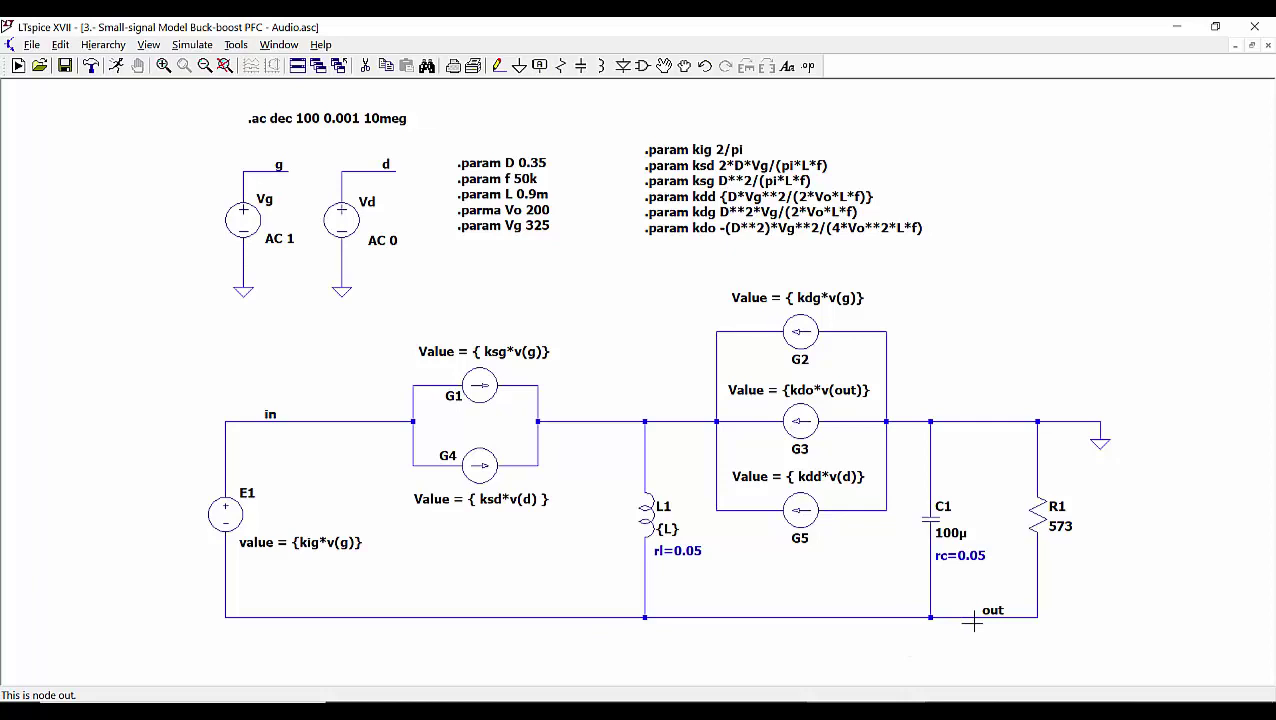
Run the Audio model's AC analysis with V(out) plotted, and maximize its schematic to add source E1's current I(E1) to the plot.
click(115, 68)
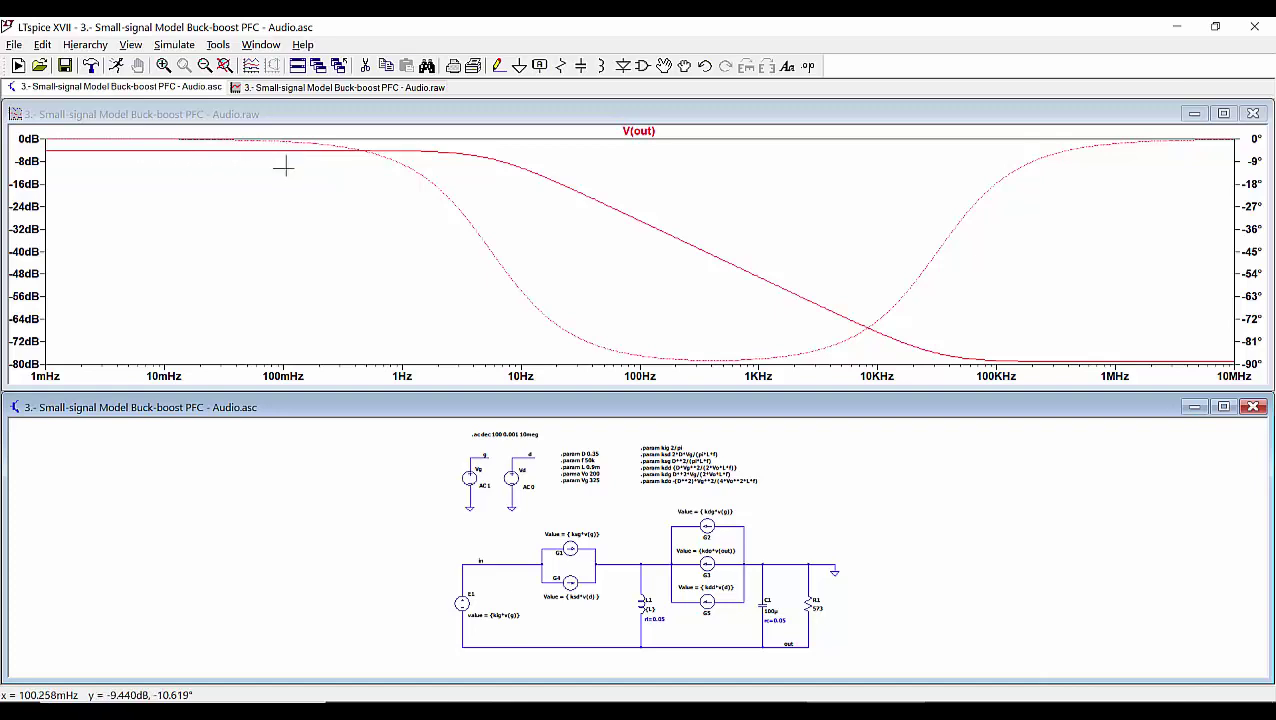
double_click(500, 410)
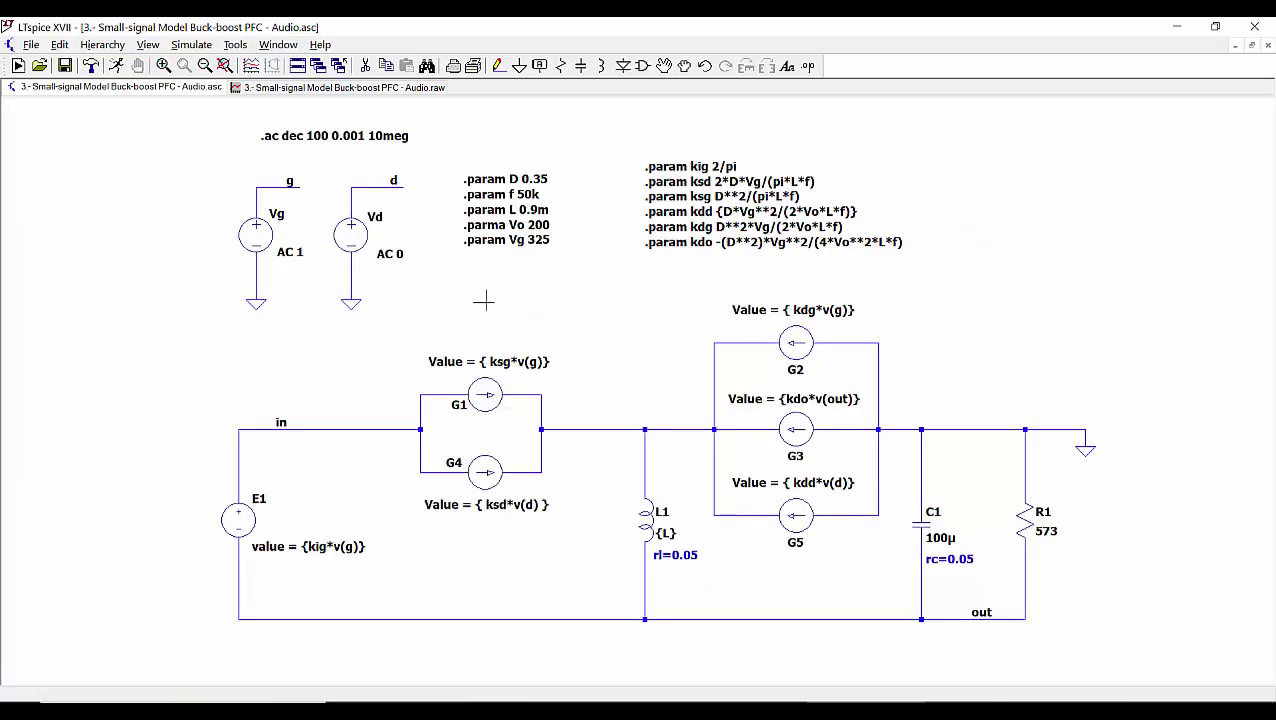
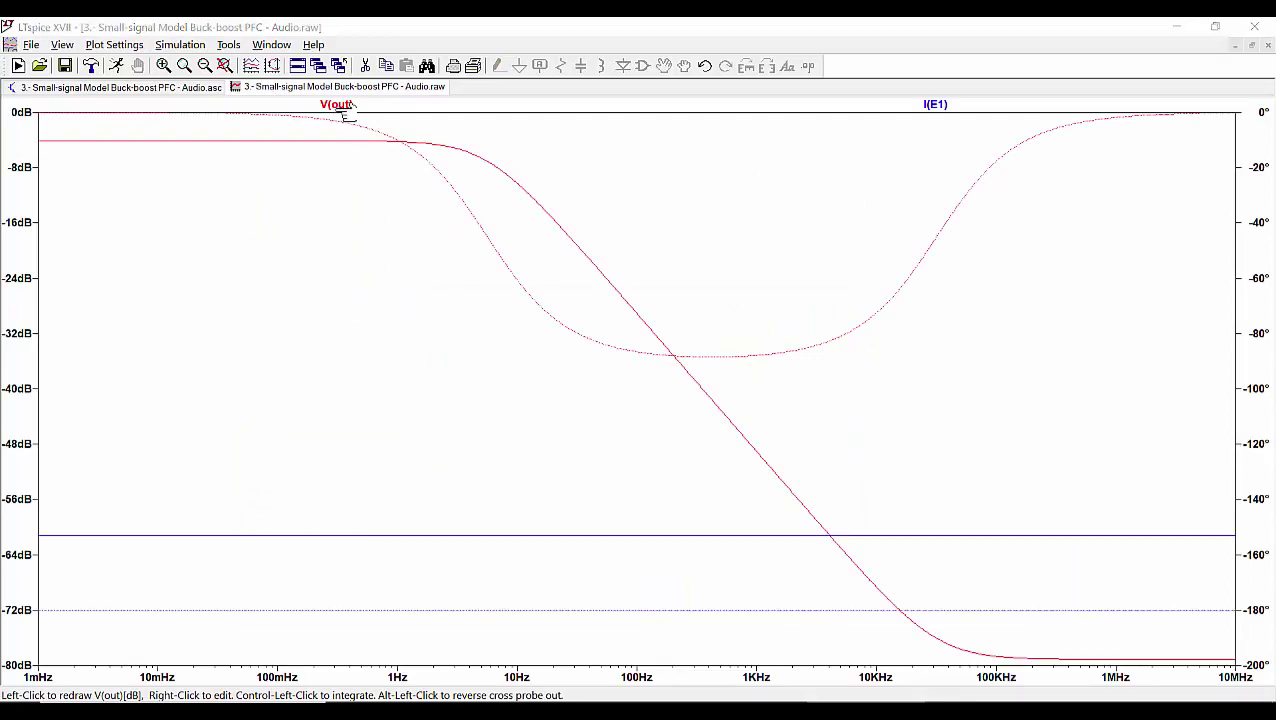
Delete the V(out) trace, attach a cursor to the I(E1) trace and move the cursor readout over the plot area.
right_click(340, 112)
click(612, 416)
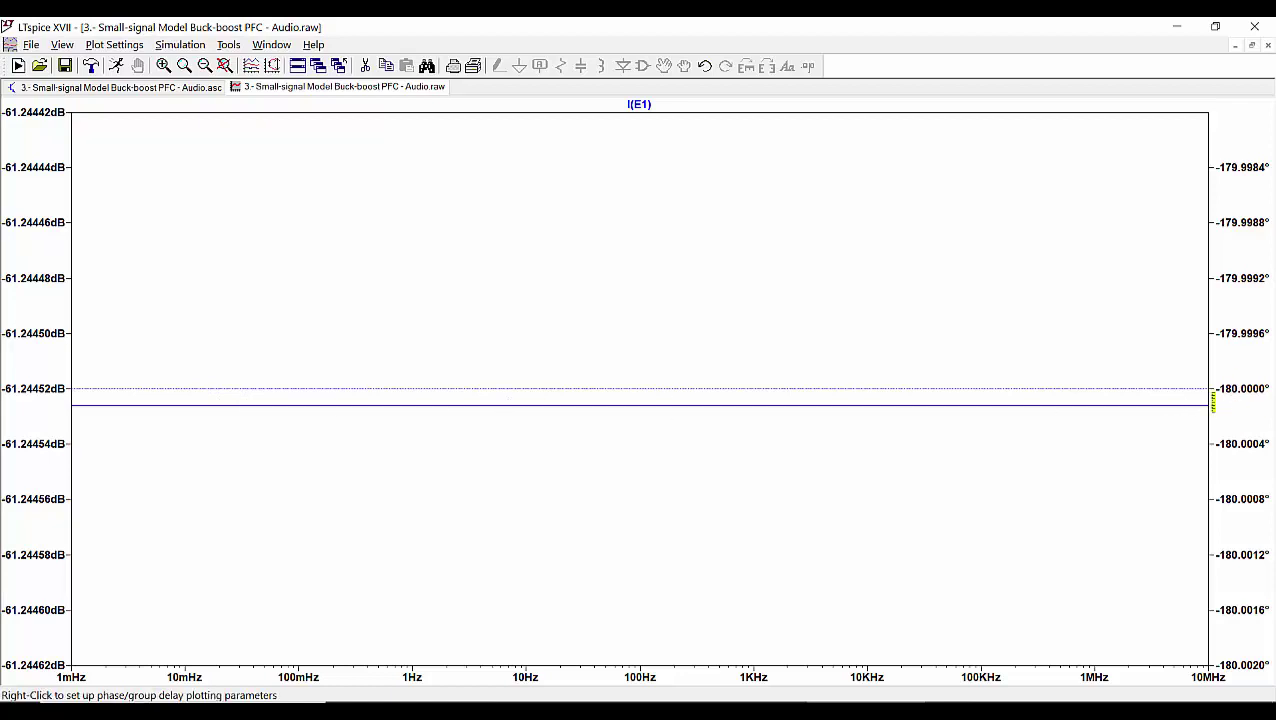
click(639, 104)
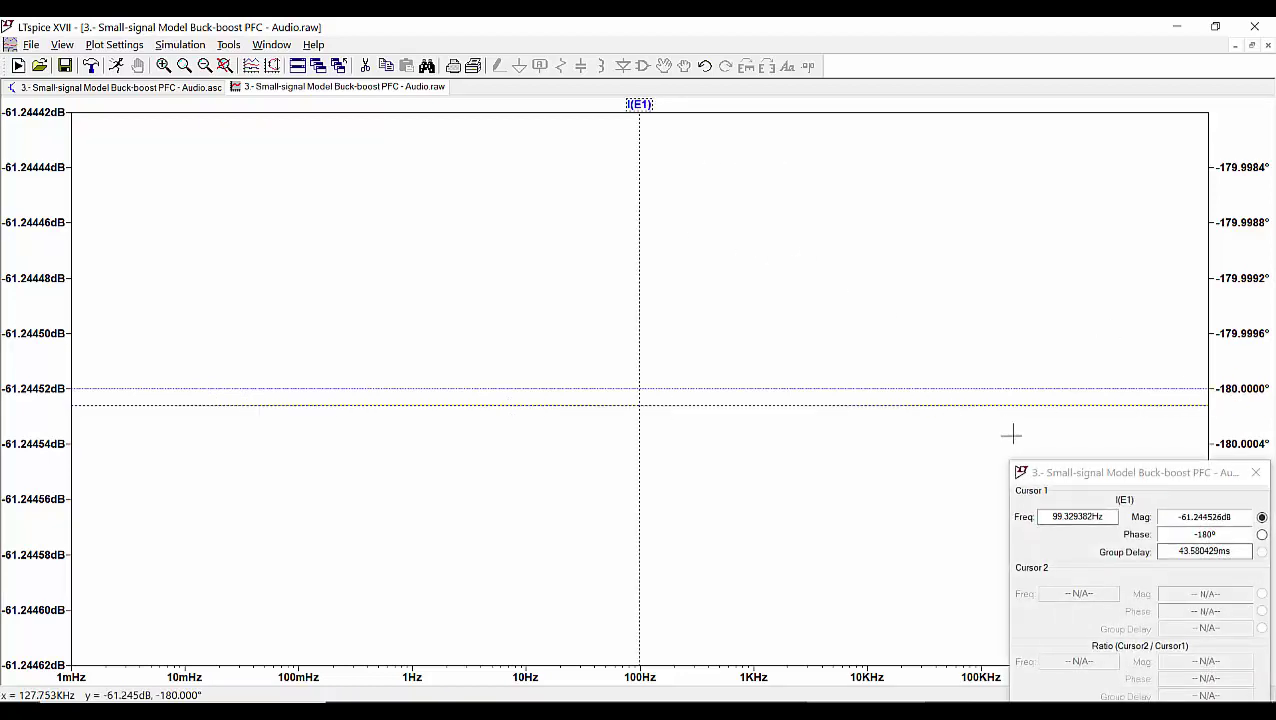
drag(1071, 475, 896, 418)
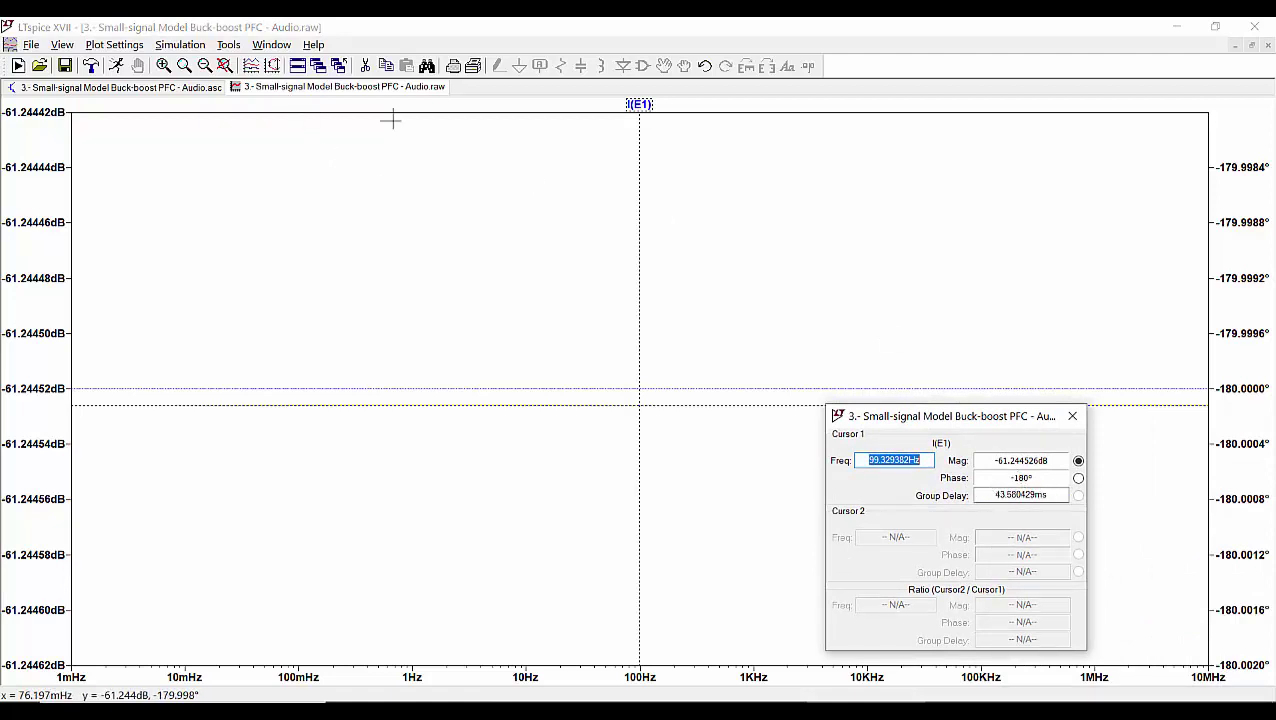
Check the Audio model's schematic and return to the I(E1) plot to examine the cursor's magnitude and phase.
click(182, 88)
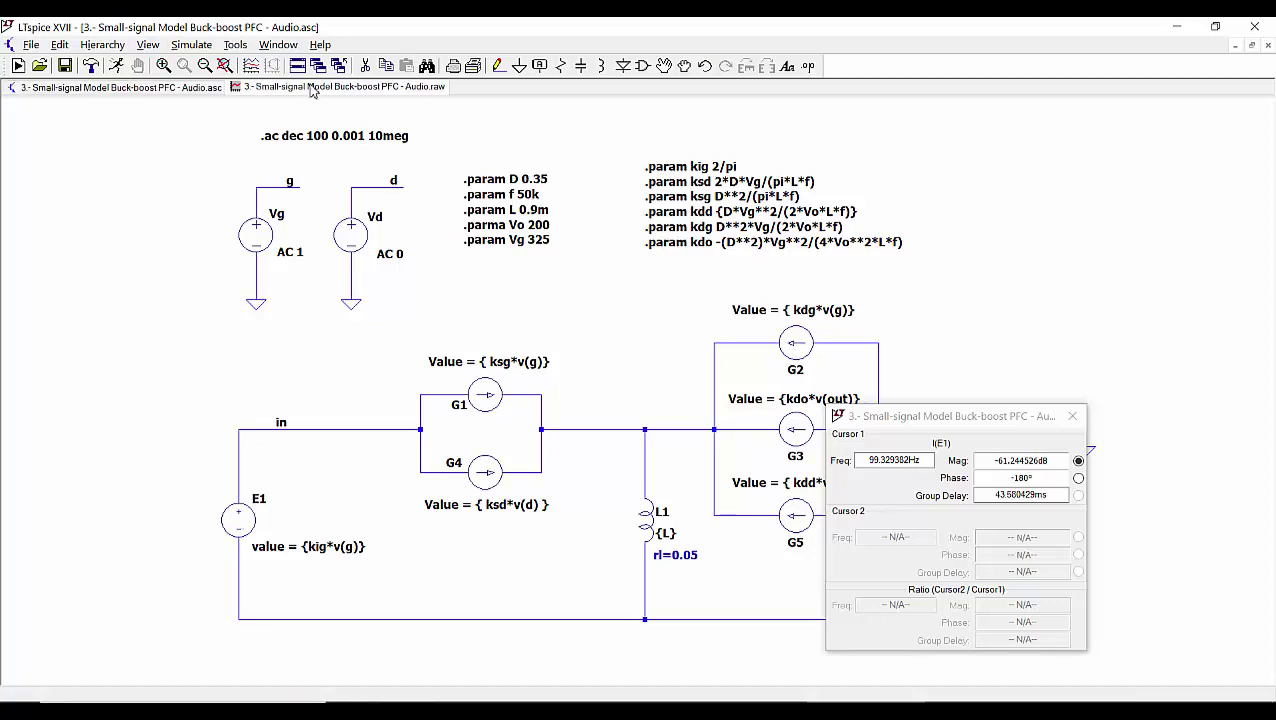
click(356, 86)
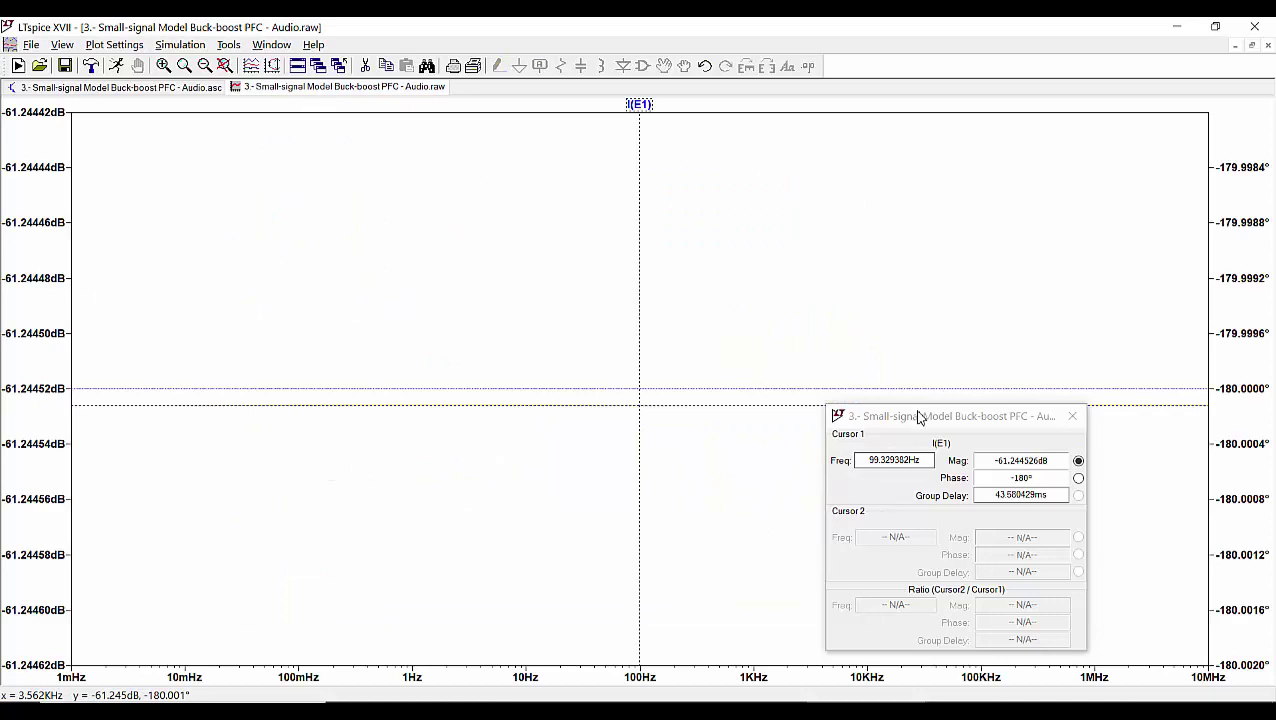
click(843, 474)
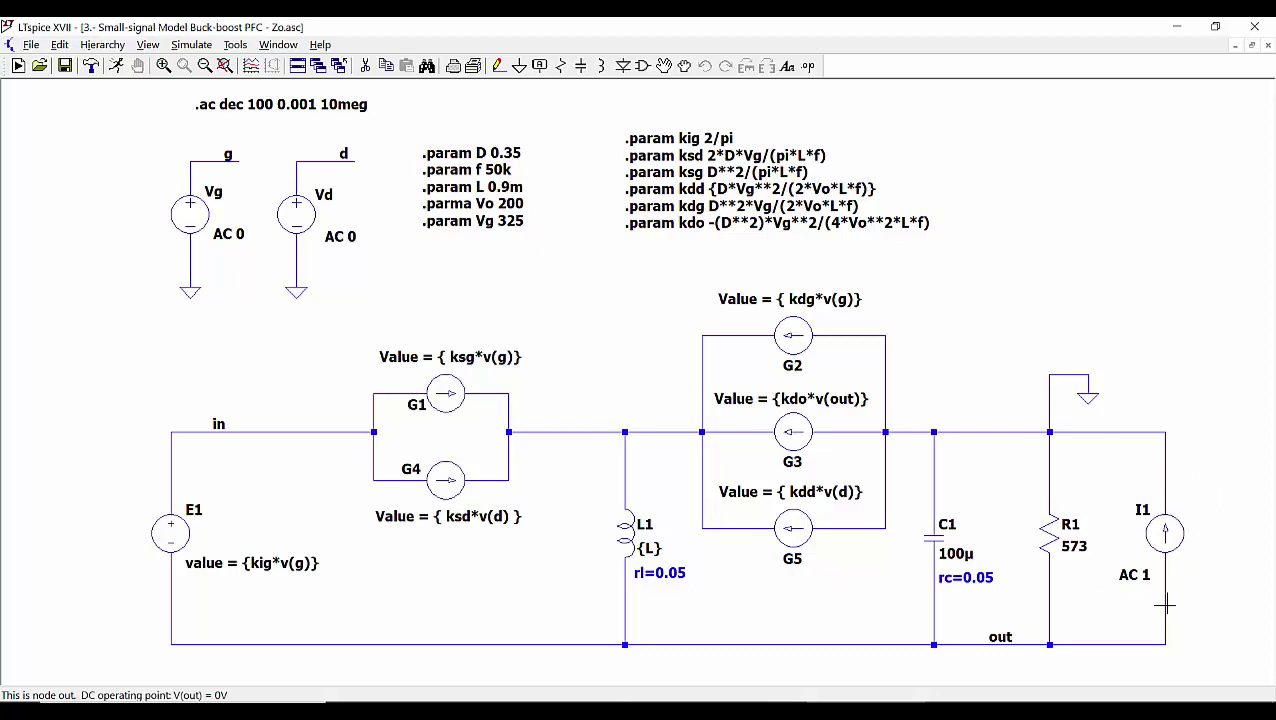
In the Zo model, accept current source I1's AC amplitude of 1, run the AC analysis and maximize the V(out) plot.
right_click(1165, 535)
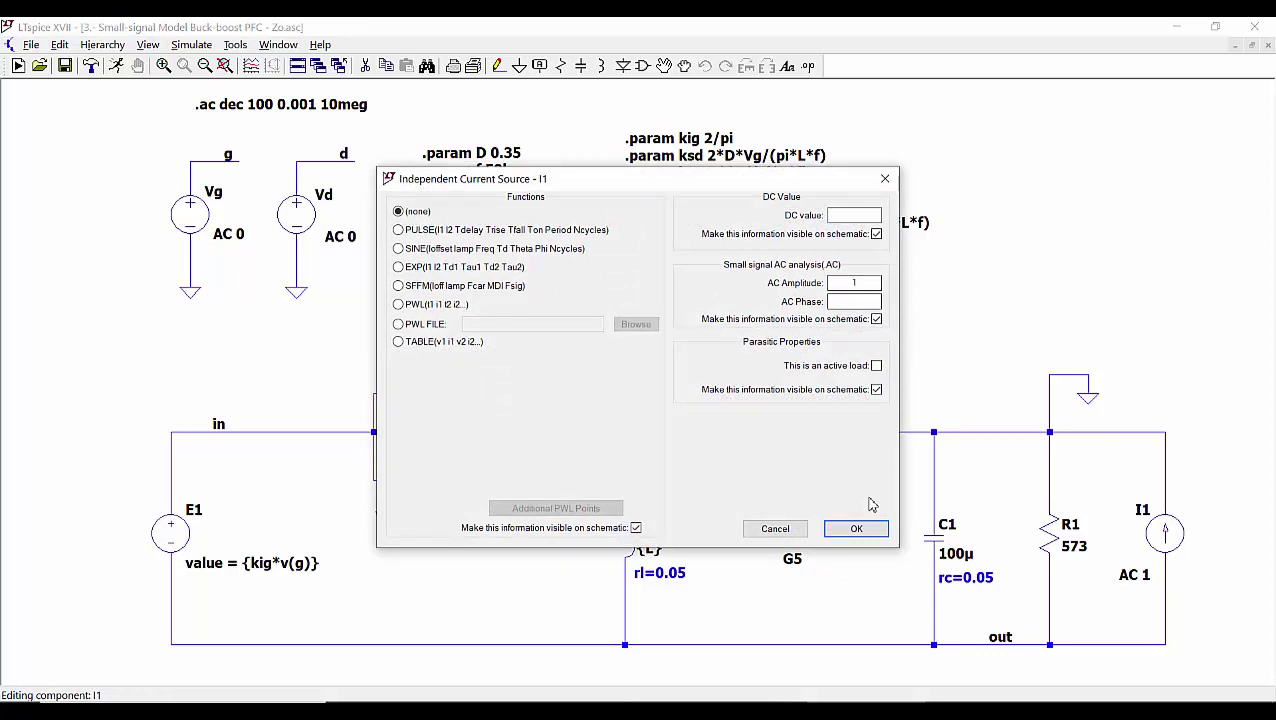
click(858, 532)
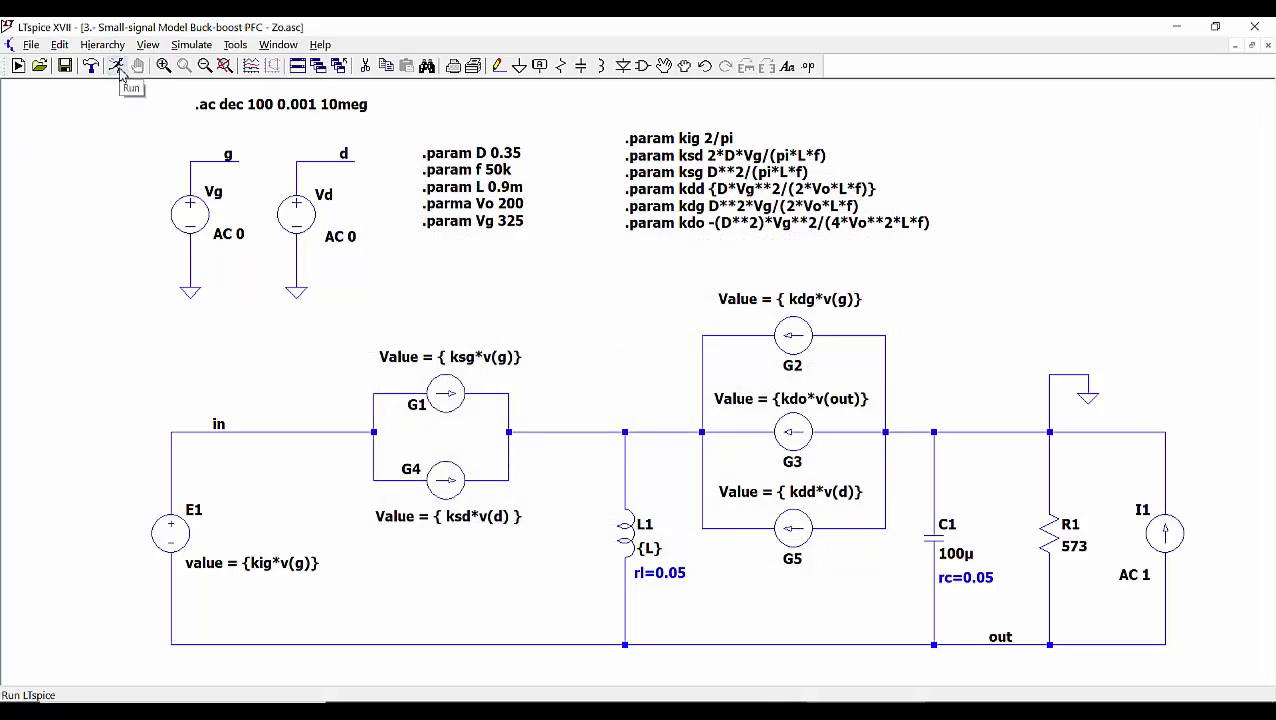
click(117, 67)
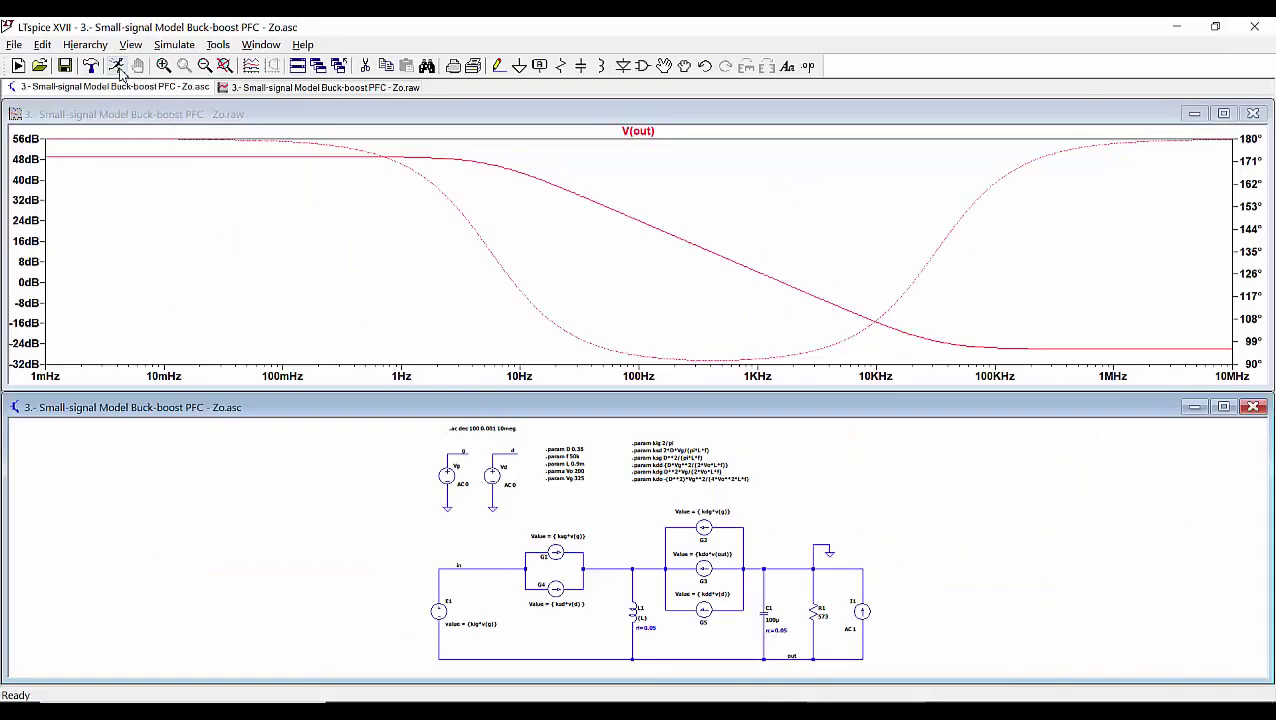
double_click(470, 116)
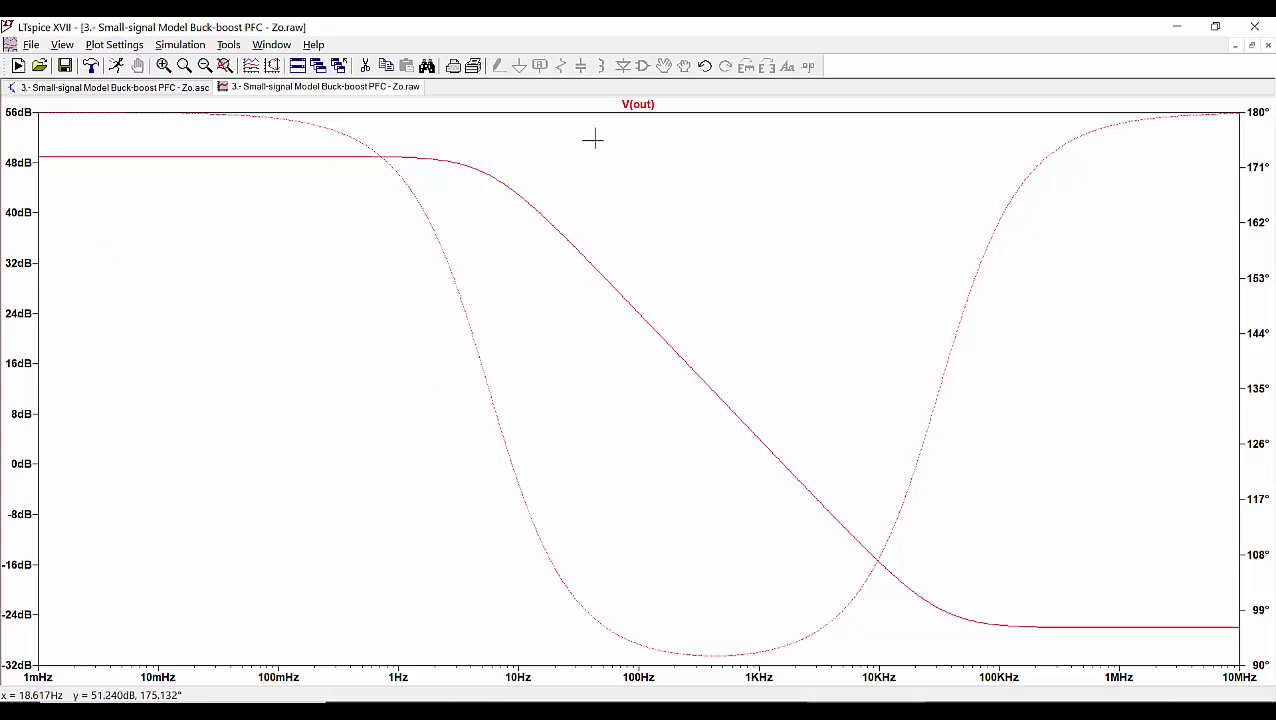
Attach a cursor to V(out) in the Zo plot and place it at about 9.65 mHz to read the low-frequency magnitude and phase.
click(633, 112)
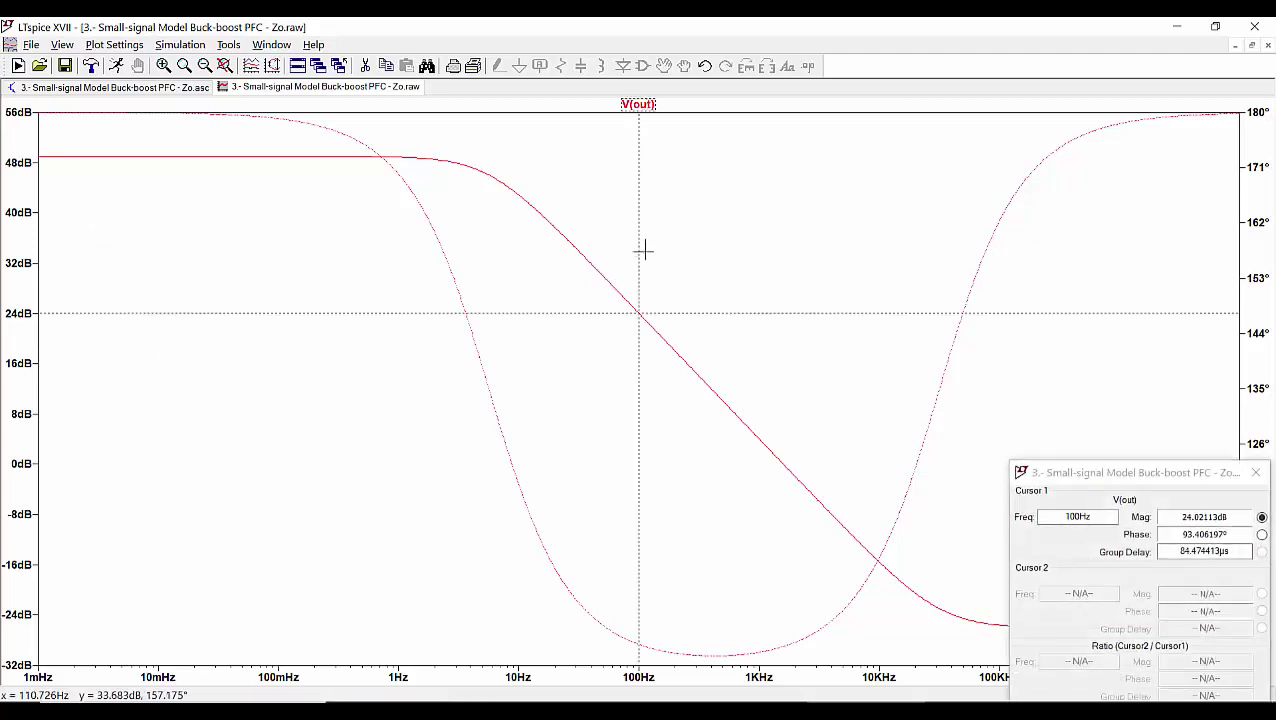
drag(643, 245, 157, 228)
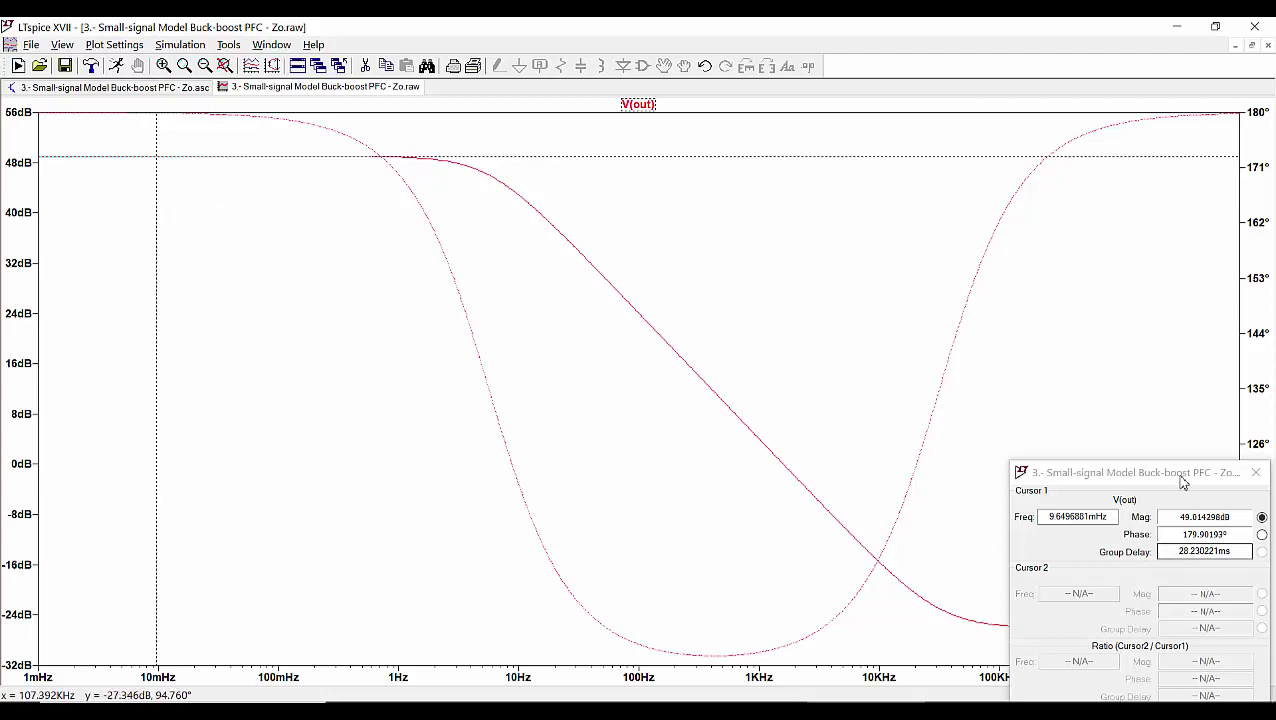
drag(1180, 473, 895, 290)
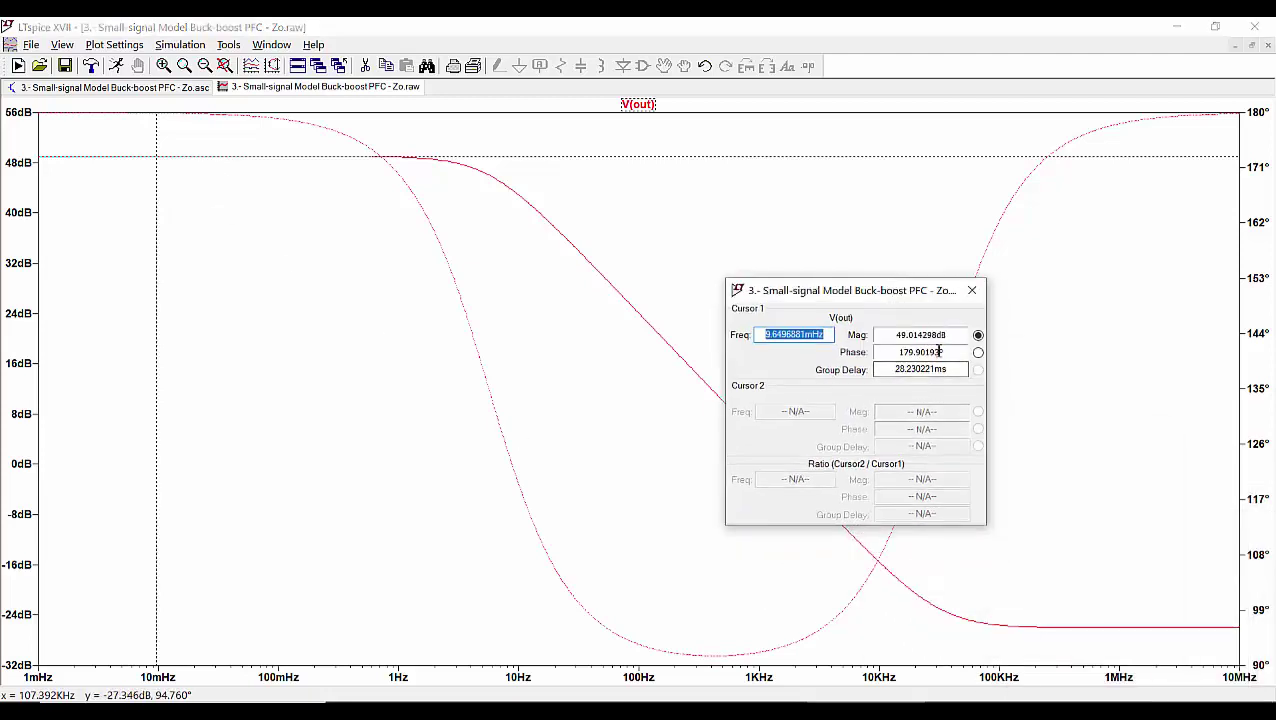